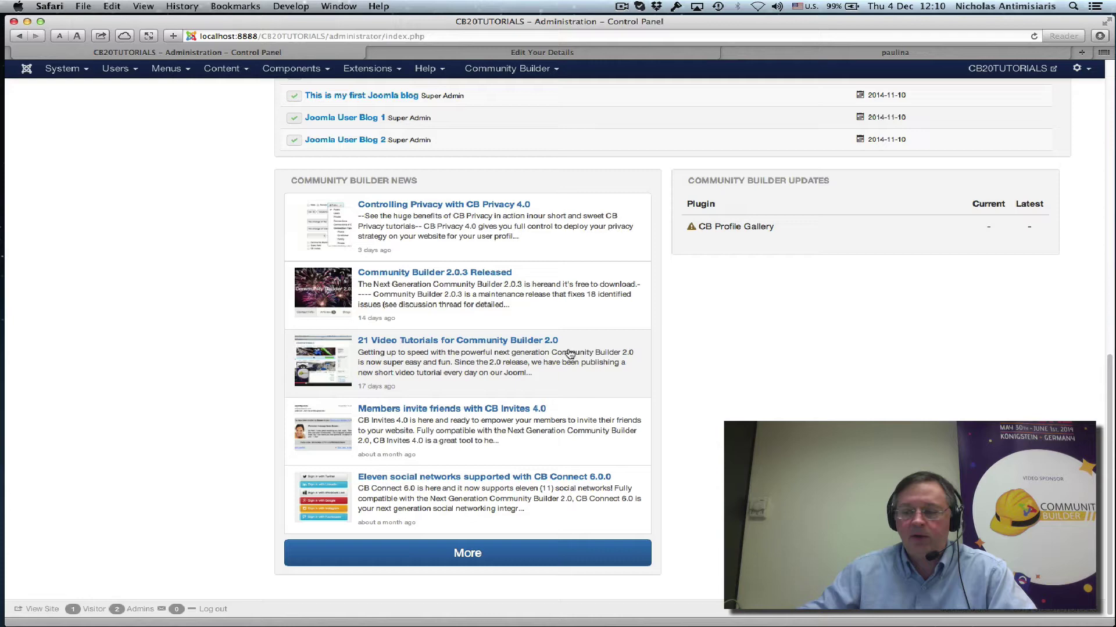
- Scroll the administrator Control Panel back up to the top
scroll(140, 196, "up", 10)
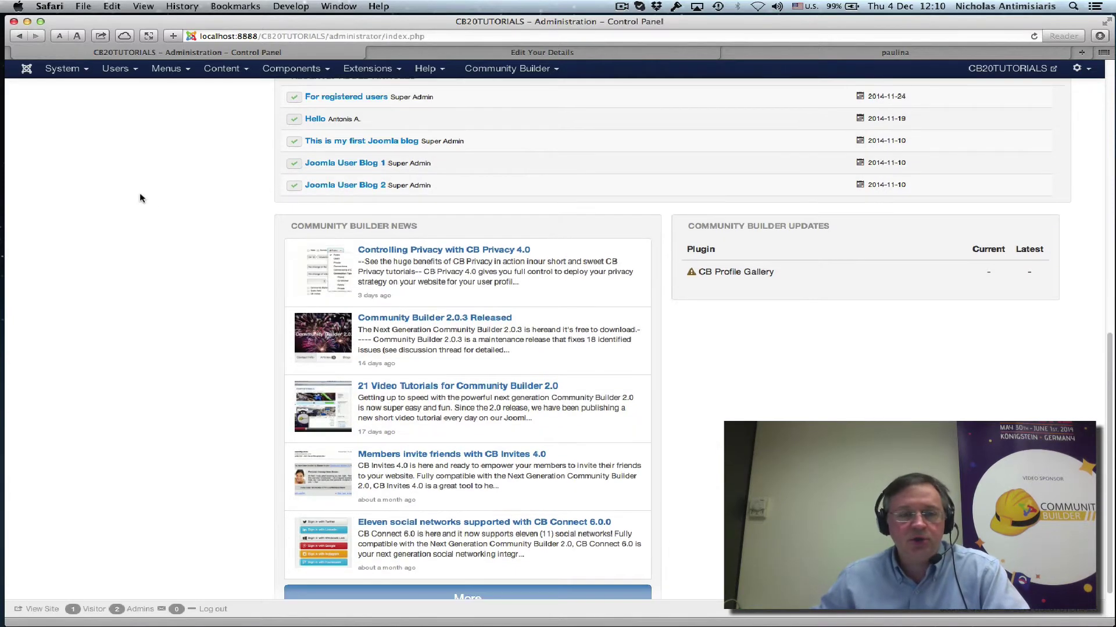
scroll(140, 196, "up", 2)
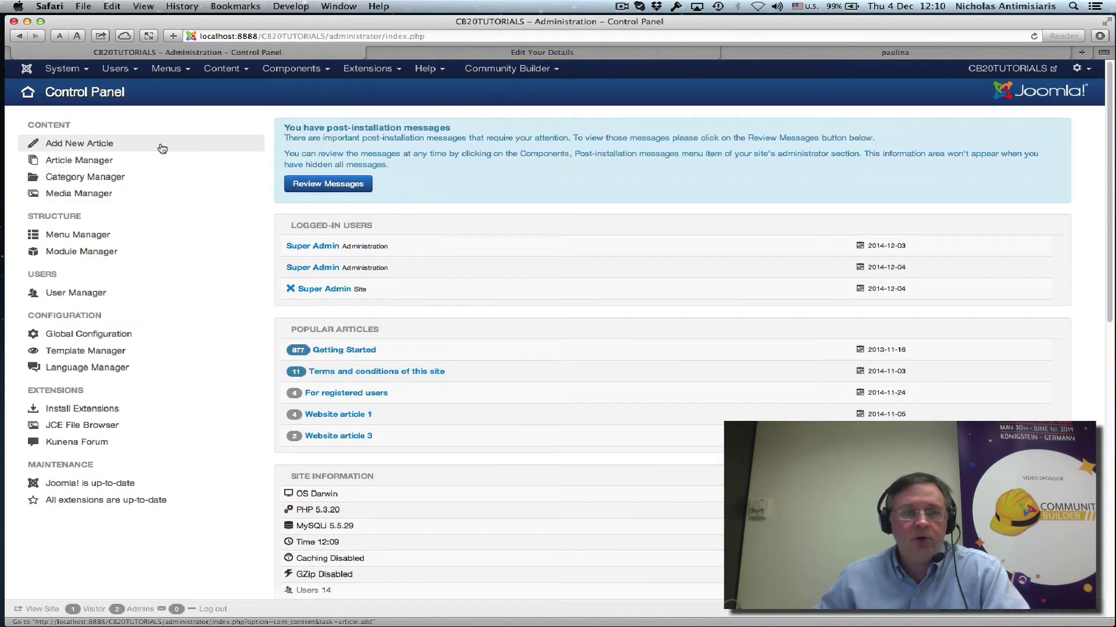
- Open Users > User Manager to list all registered site accounts
left_click(123, 76)
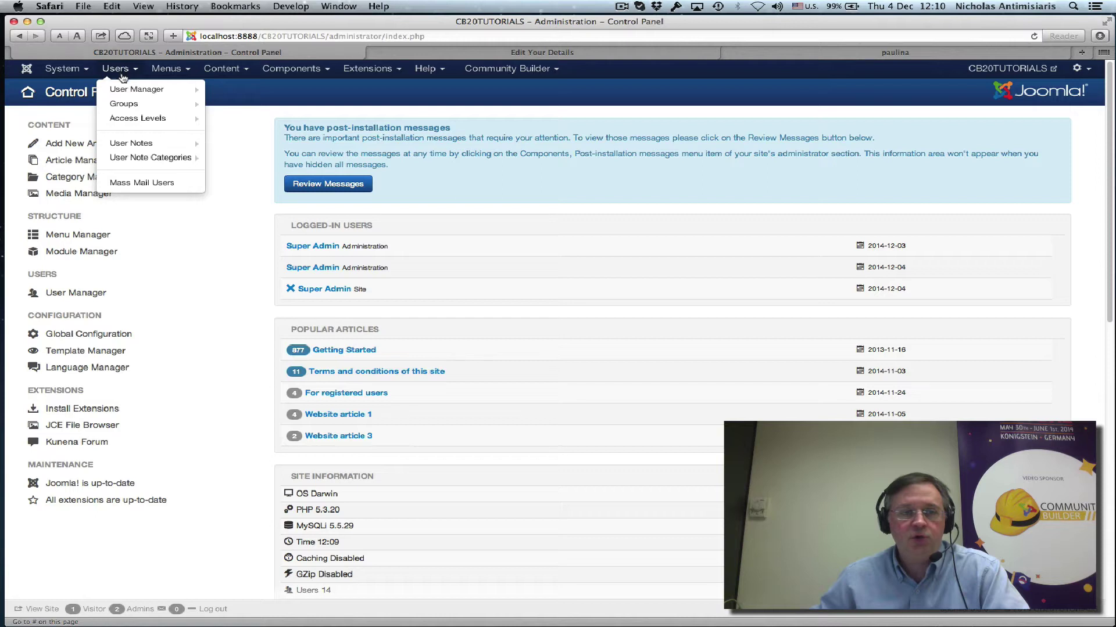
mouse_move(120, 92)
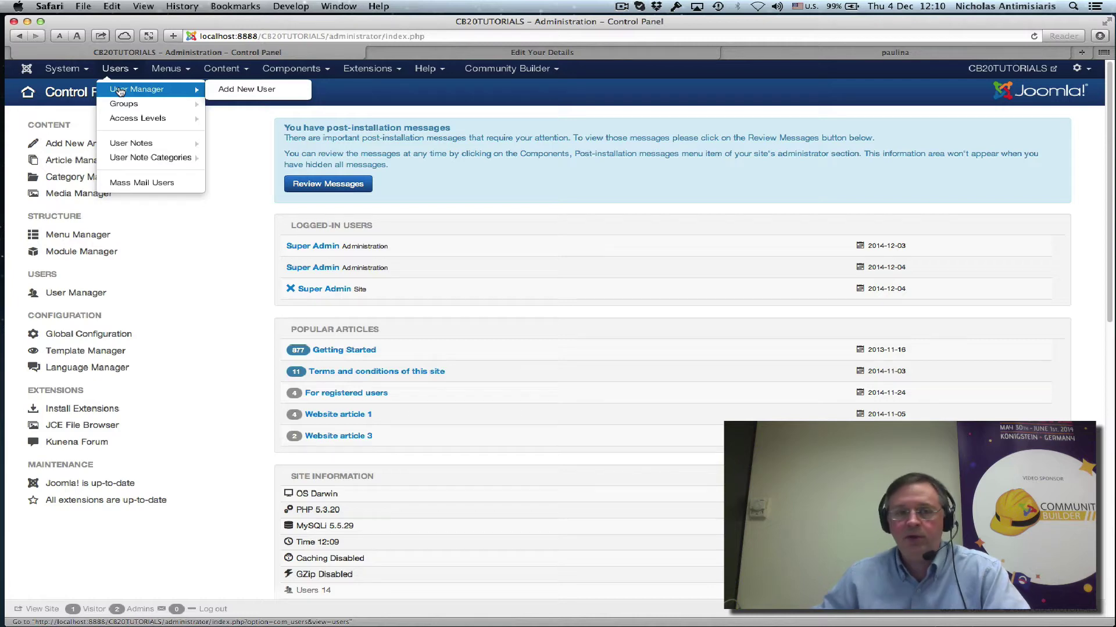
left_click(121, 91)
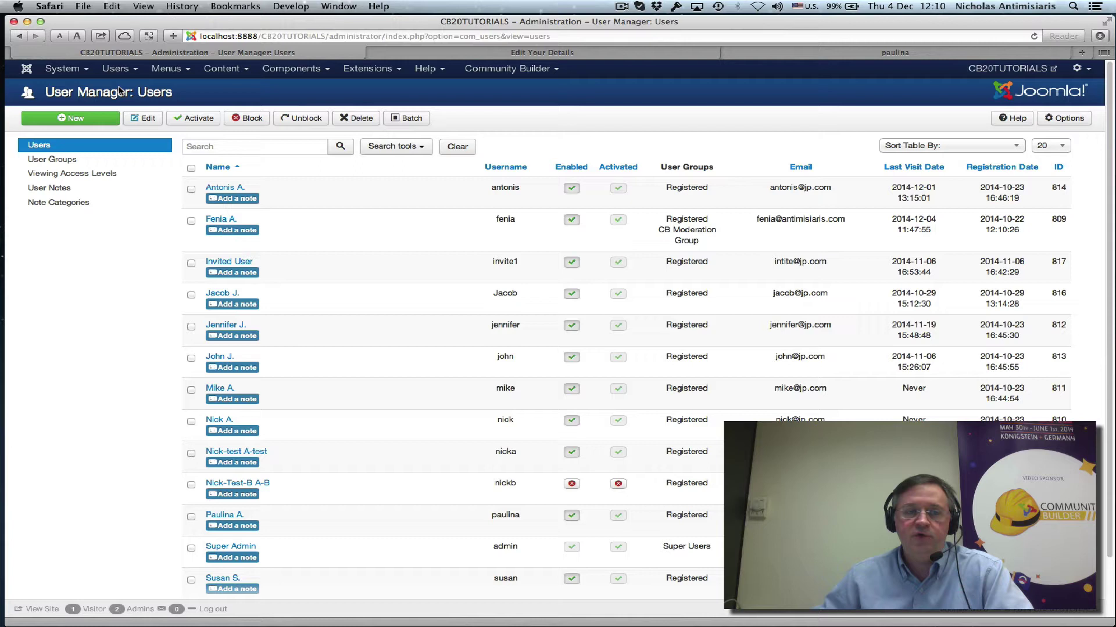
- Glance at the Community Builder menu and close it without choosing anything
left_click(511, 69)
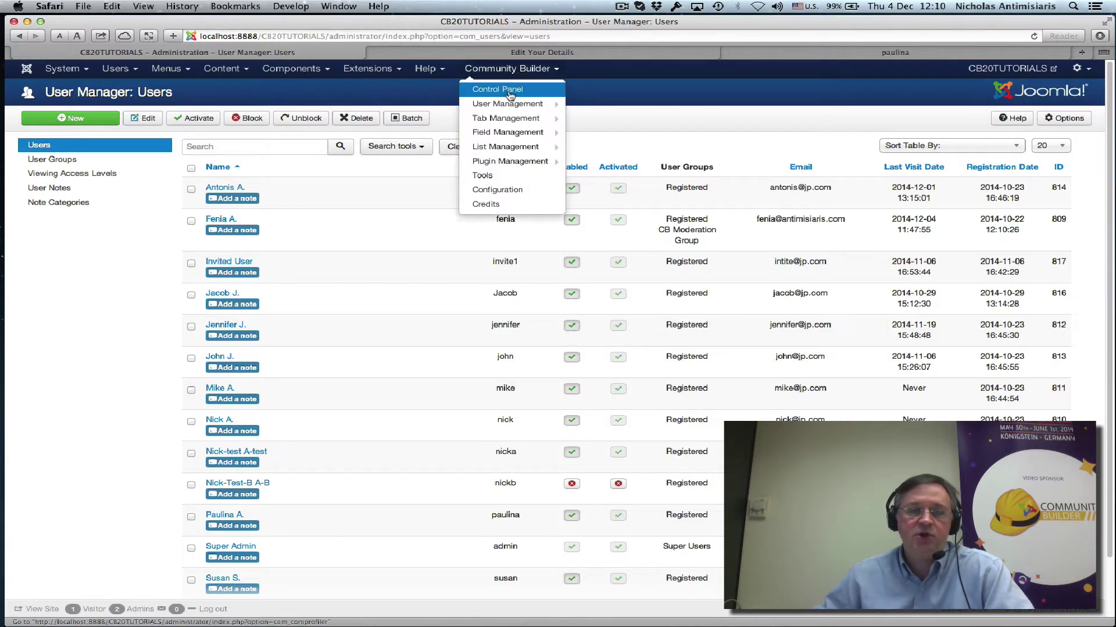
mouse_move(505, 107)
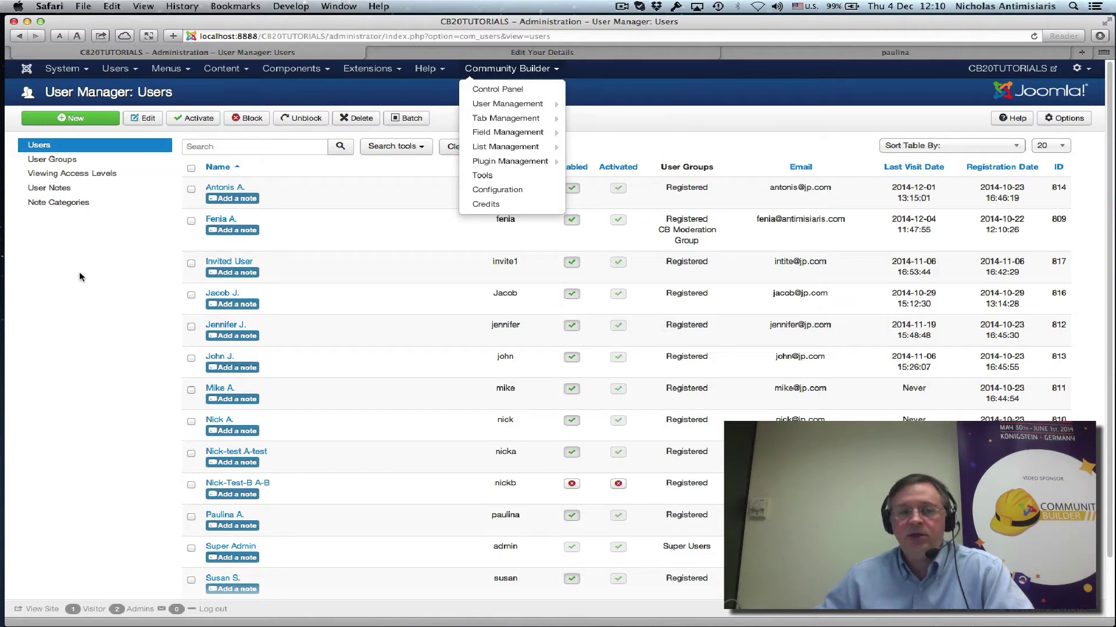
left_click(350, 288)
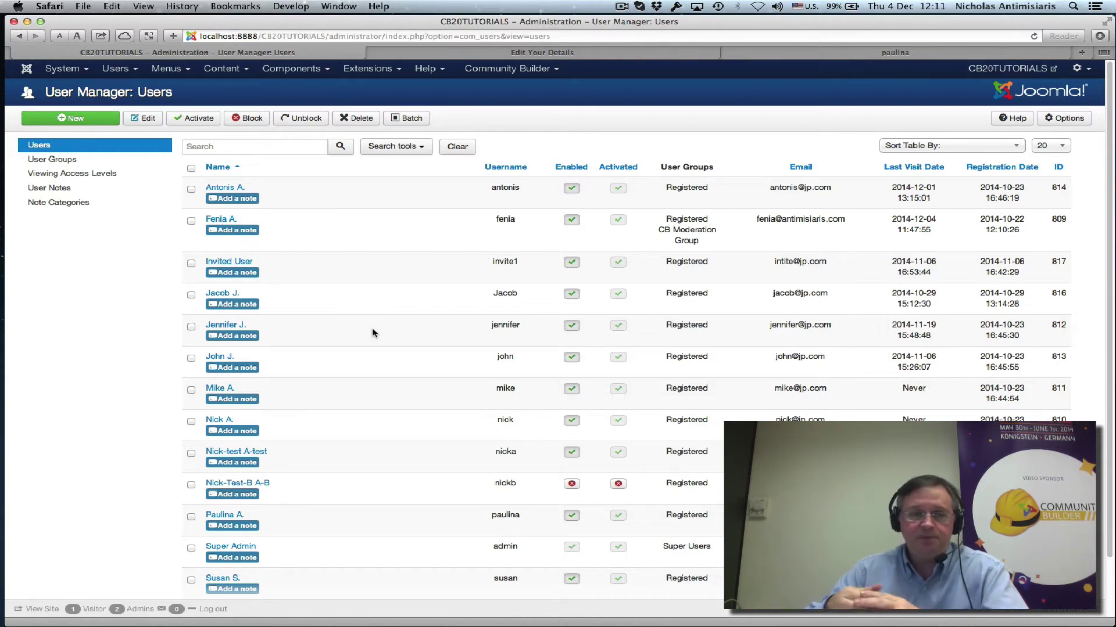
- Open the first listed user and view its Basic Settings for languages, editor and time zone
left_click(226, 193)
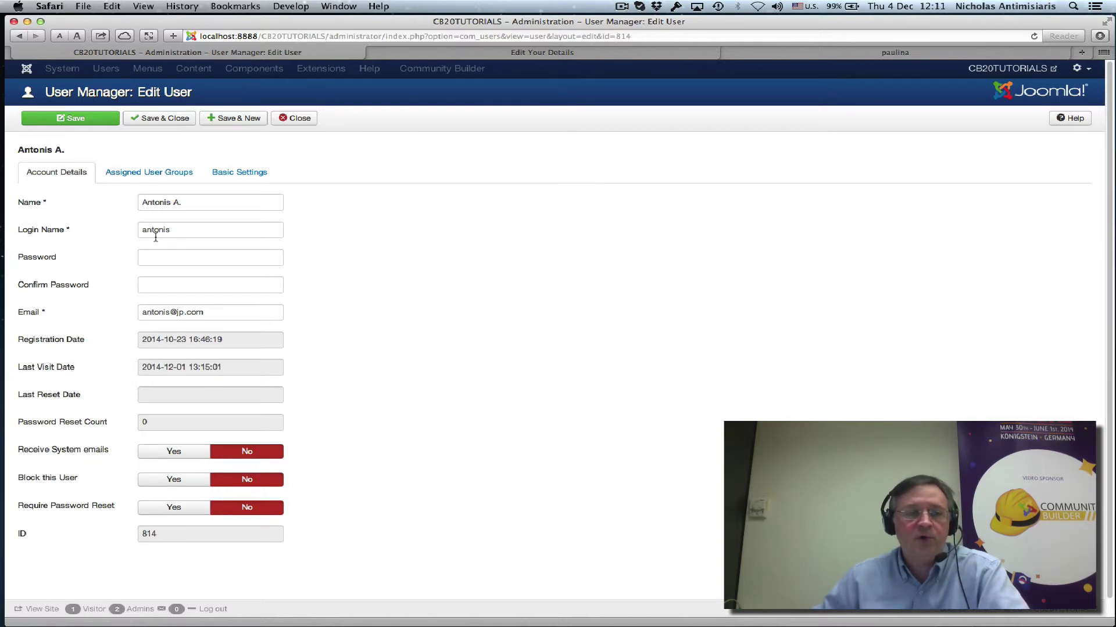
left_click(244, 173)
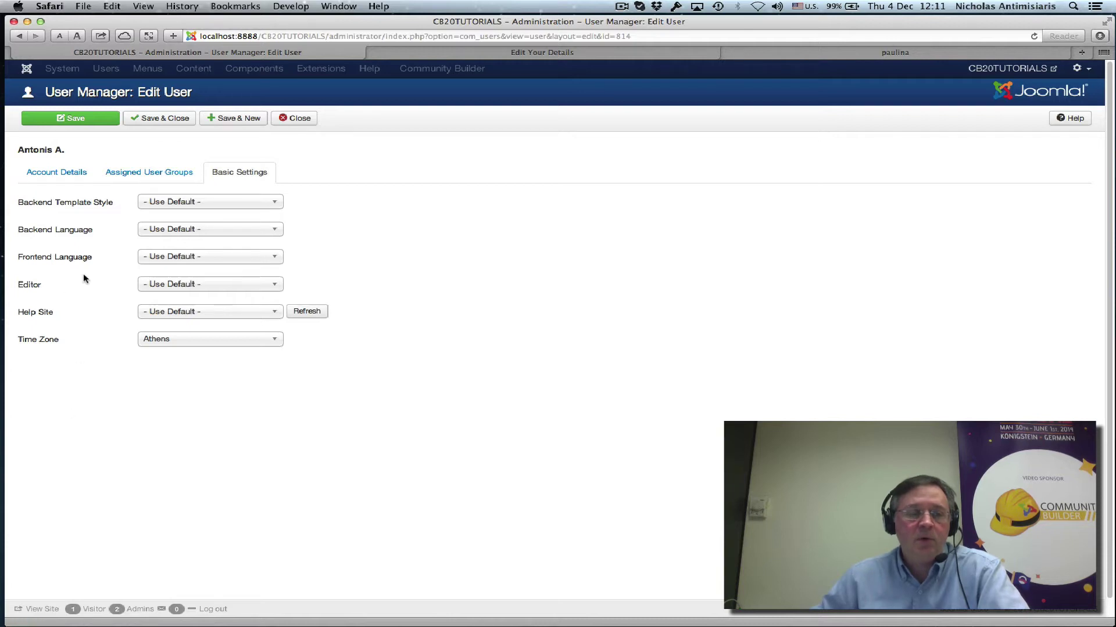
mouse_move(53, 206)
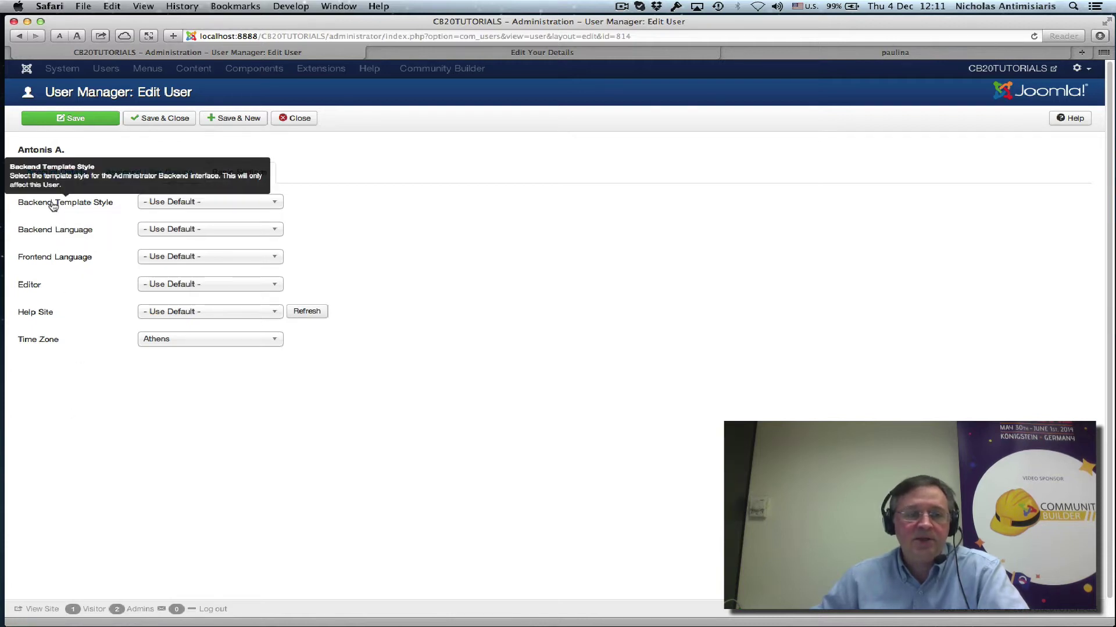
mouse_move(56, 233)
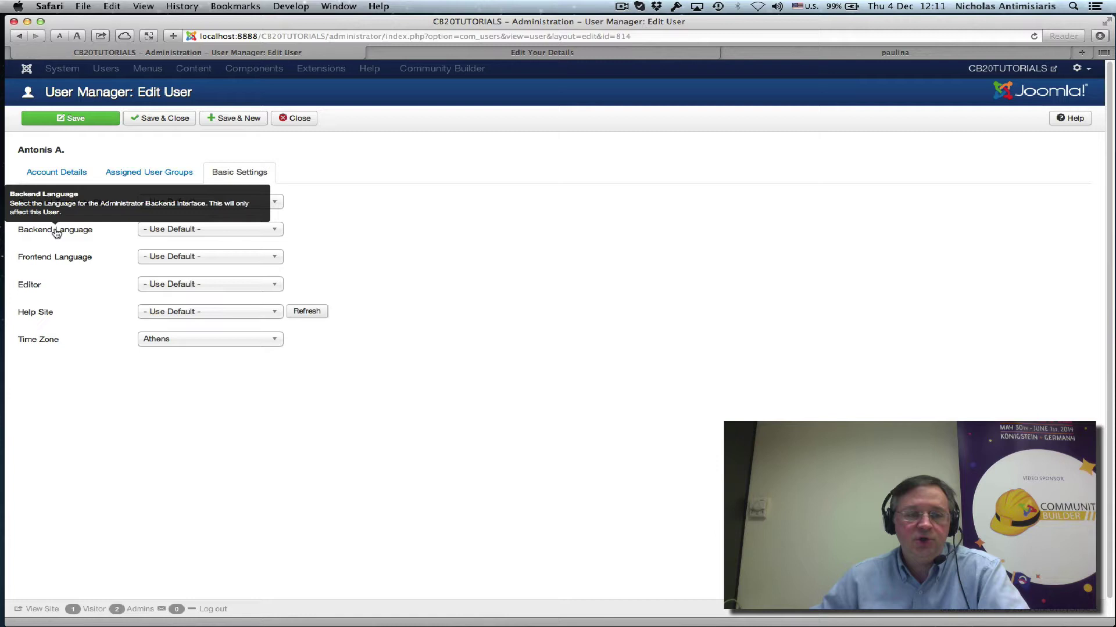
mouse_move(32, 285)
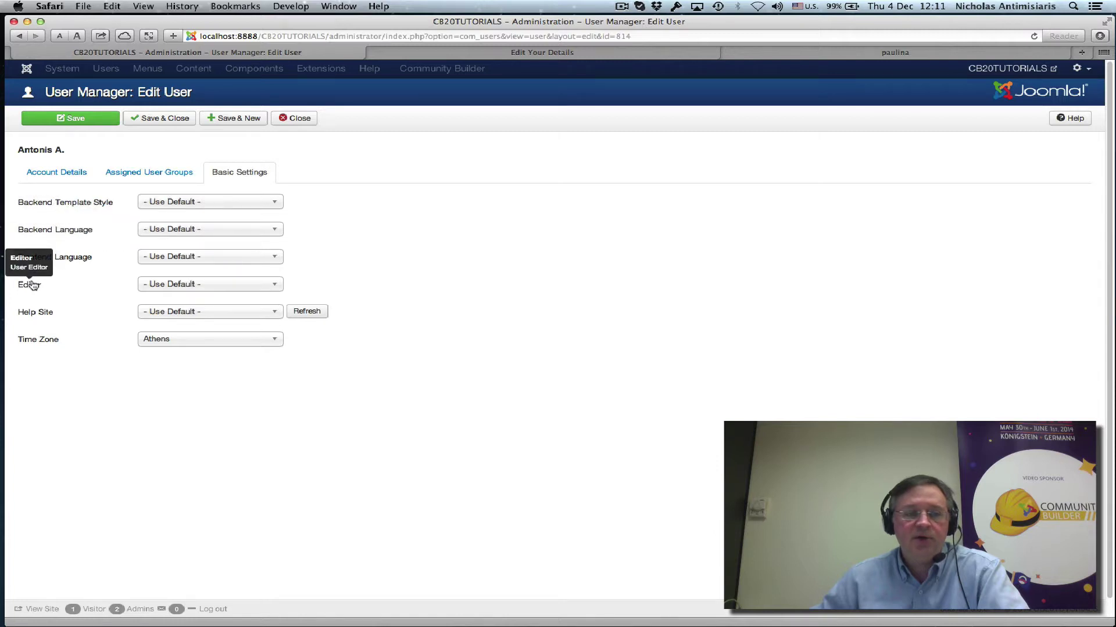
mouse_move(46, 319)
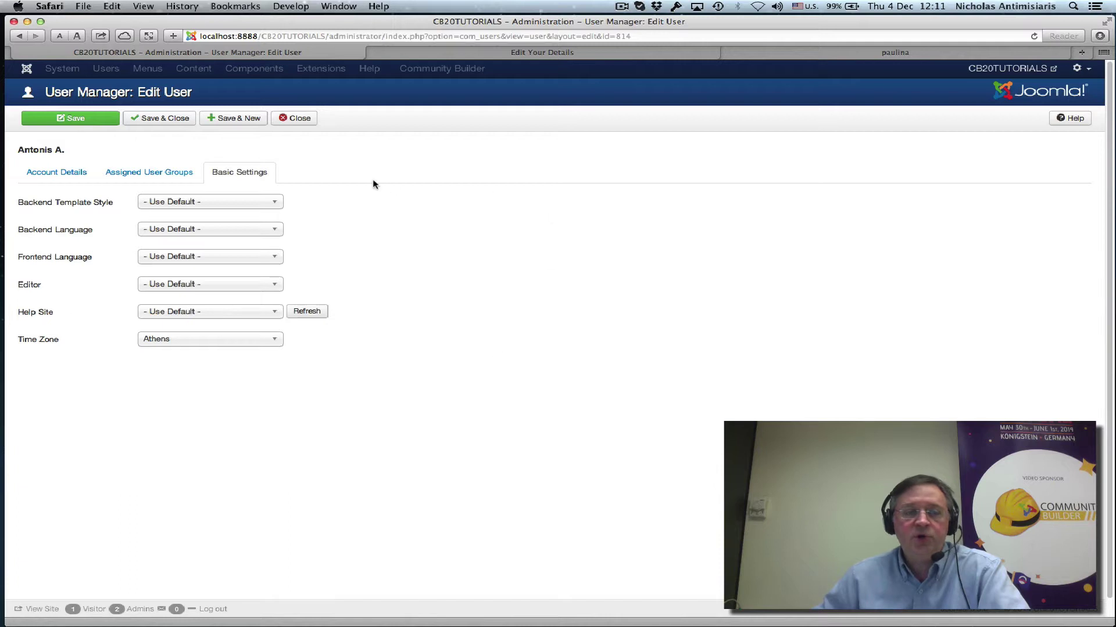
- Check the user's Account Details and Assigned User Groups, then return to Basic Settings
left_click(46, 179)
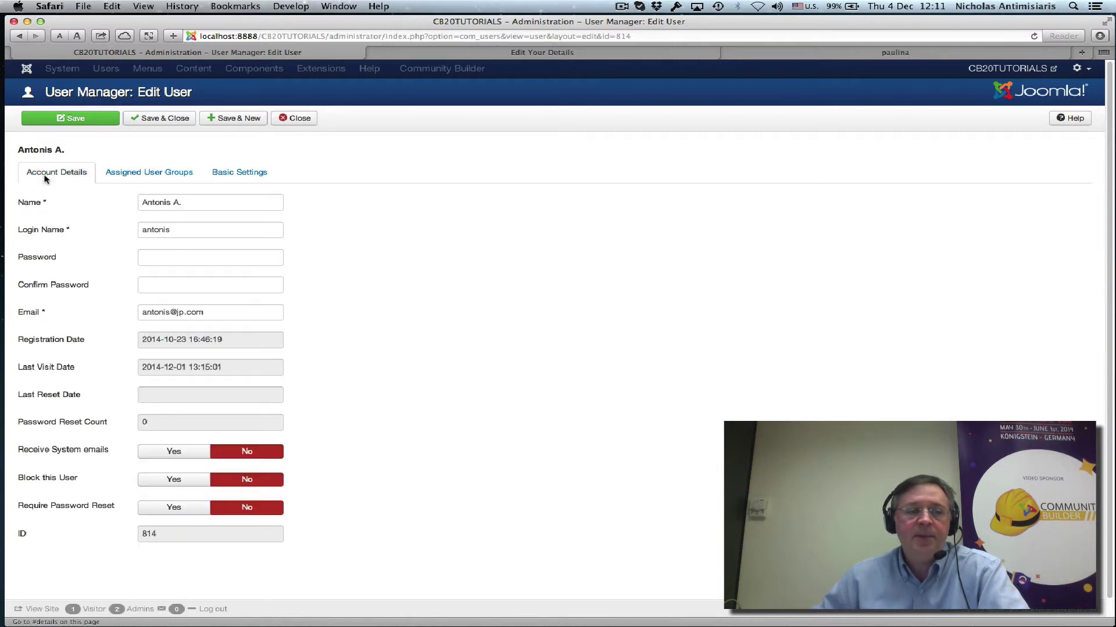
left_click(137, 176)
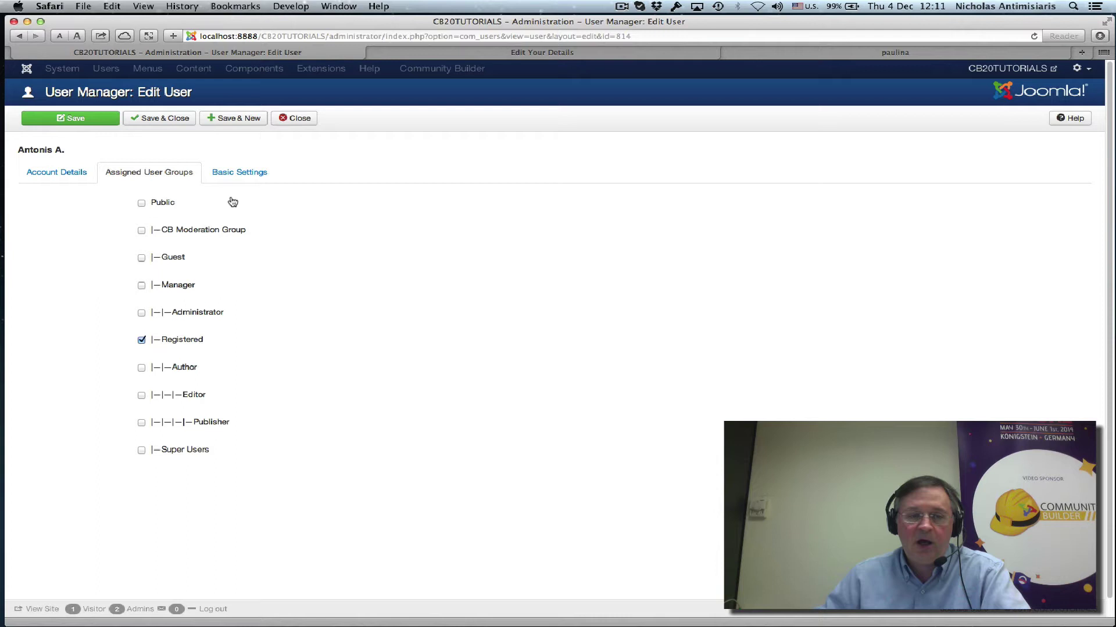
left_click(233, 175)
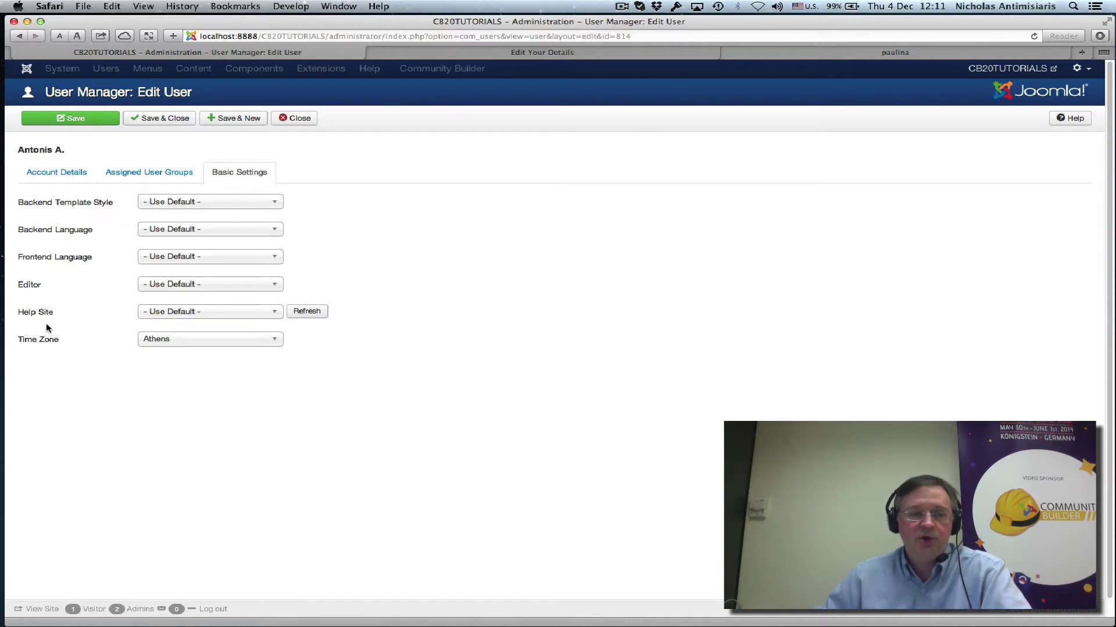
mouse_move(43, 317)
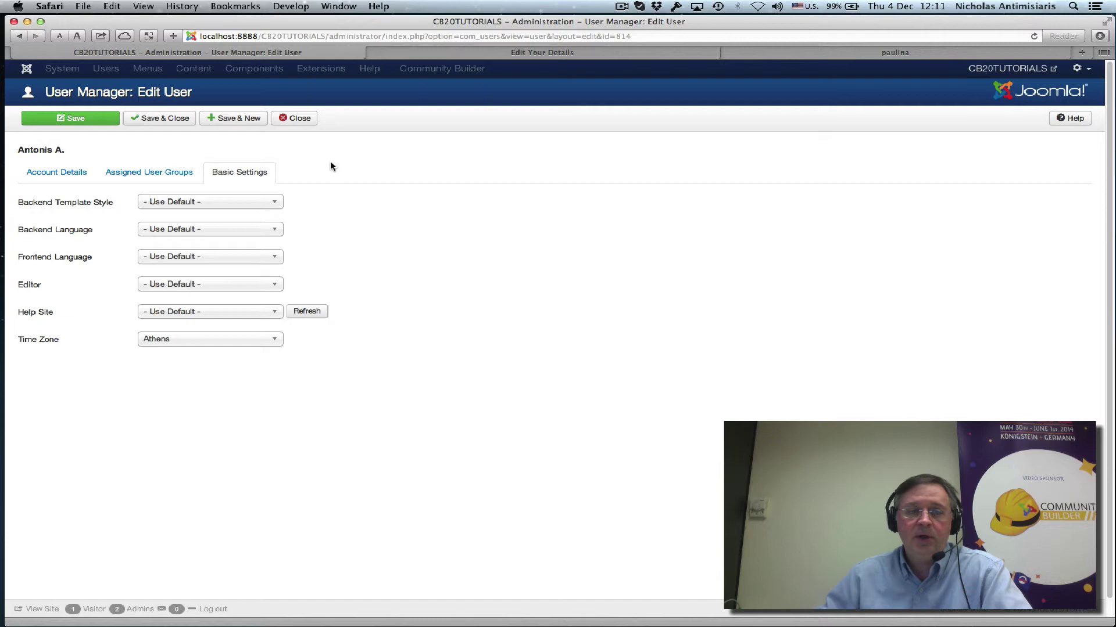
- Close the user form and go to Community Builder's User Management list
left_click(306, 119)
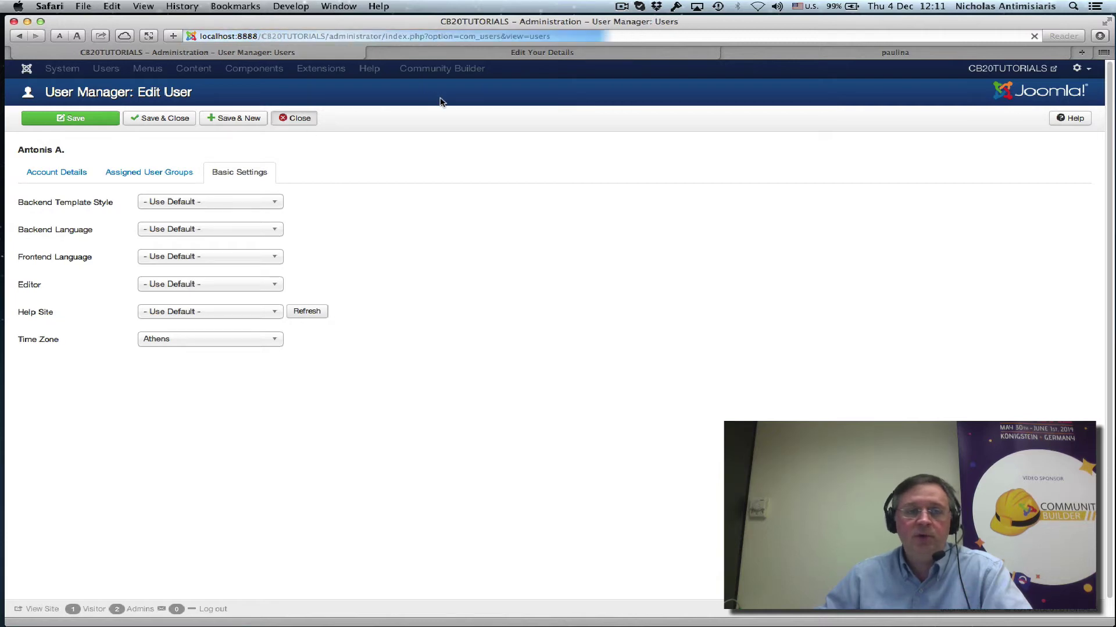
left_click(499, 74)
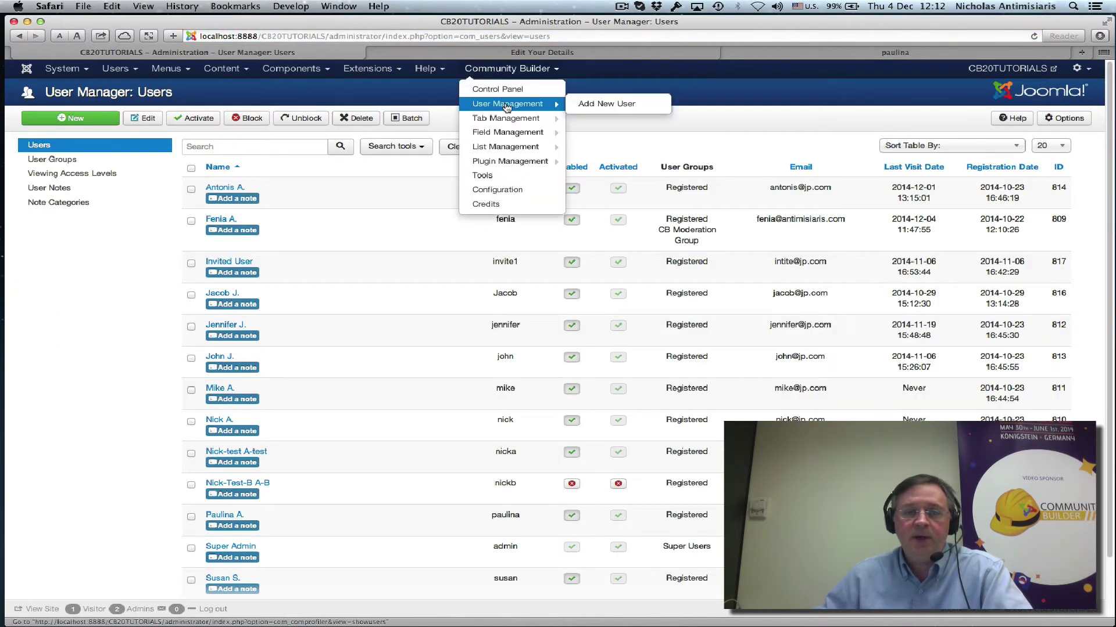
left_click(507, 106)
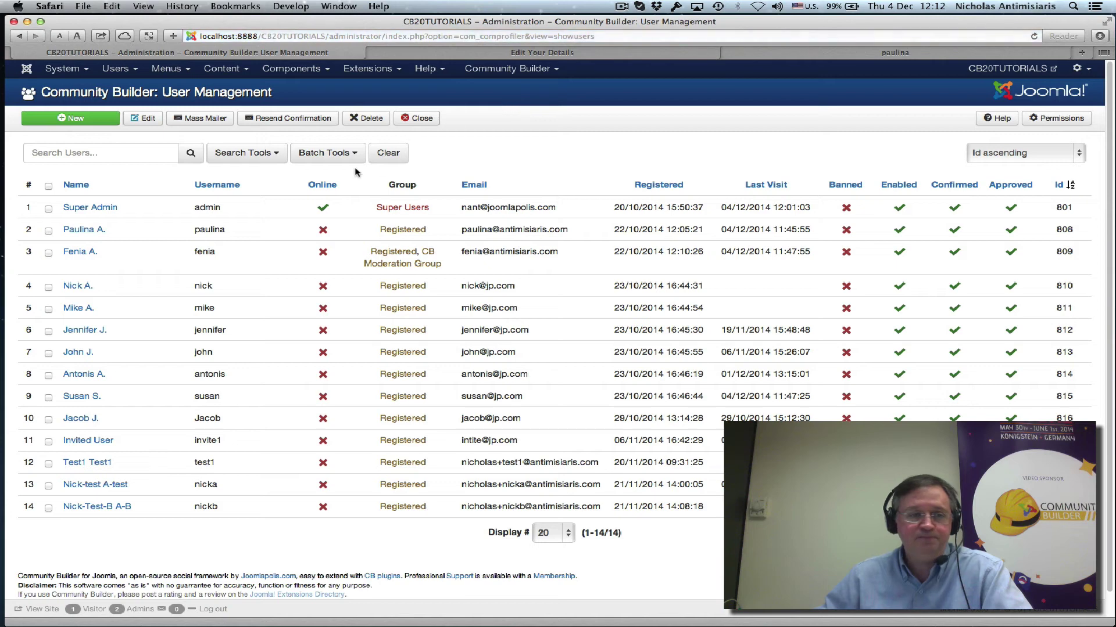
- Open the same user's Community Builder profile and scroll through its Contact Info fields
left_click(87, 377)
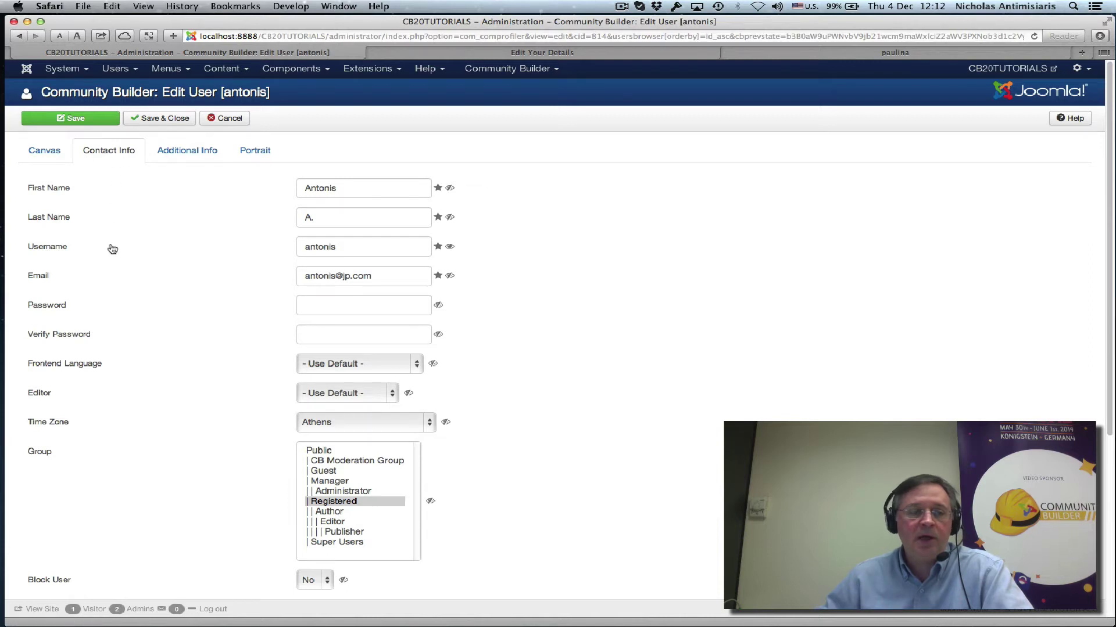
scroll(112, 249, "down", 1)
scroll(112, 249, "down", 3)
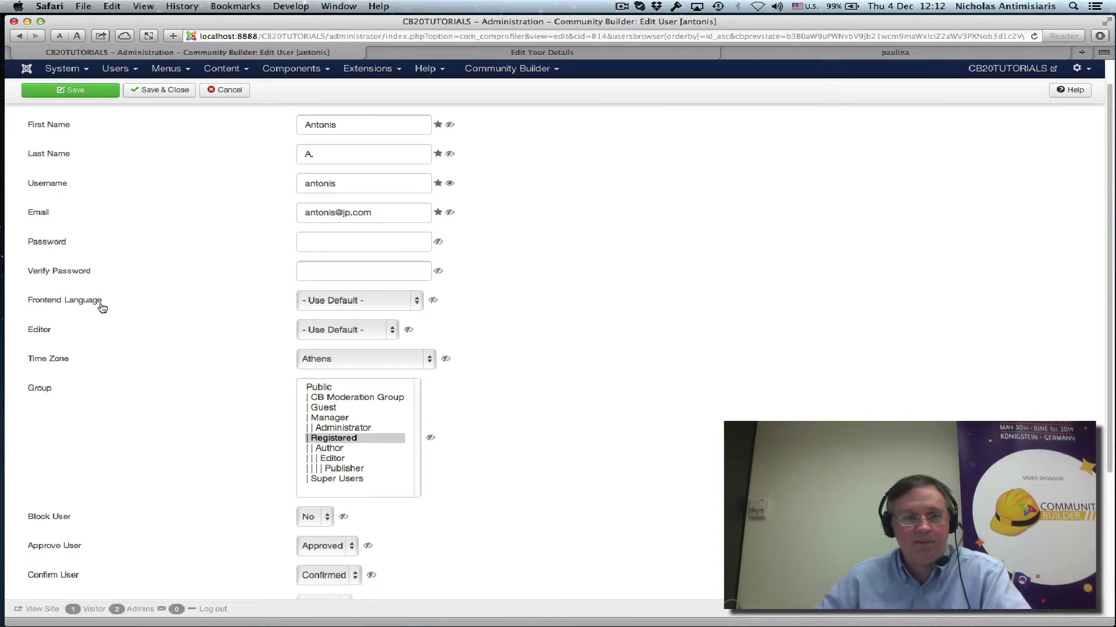
scroll(102, 308, "up", 2)
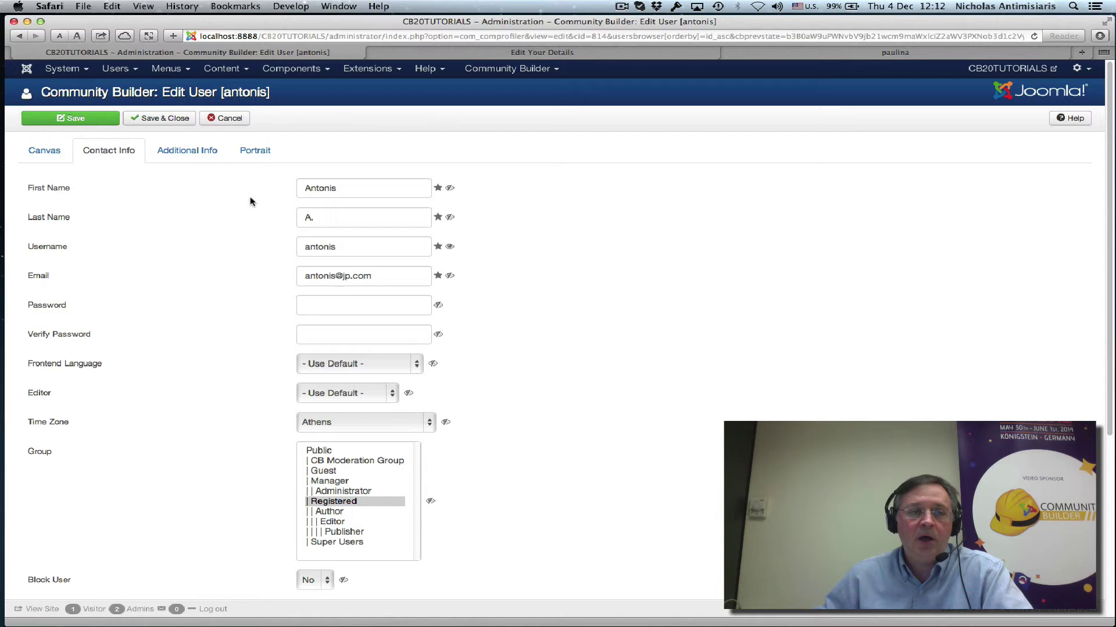
- Cancel that profile and open Super Admin's Community Builder profile, scrolling through its fields
left_click(235, 118)
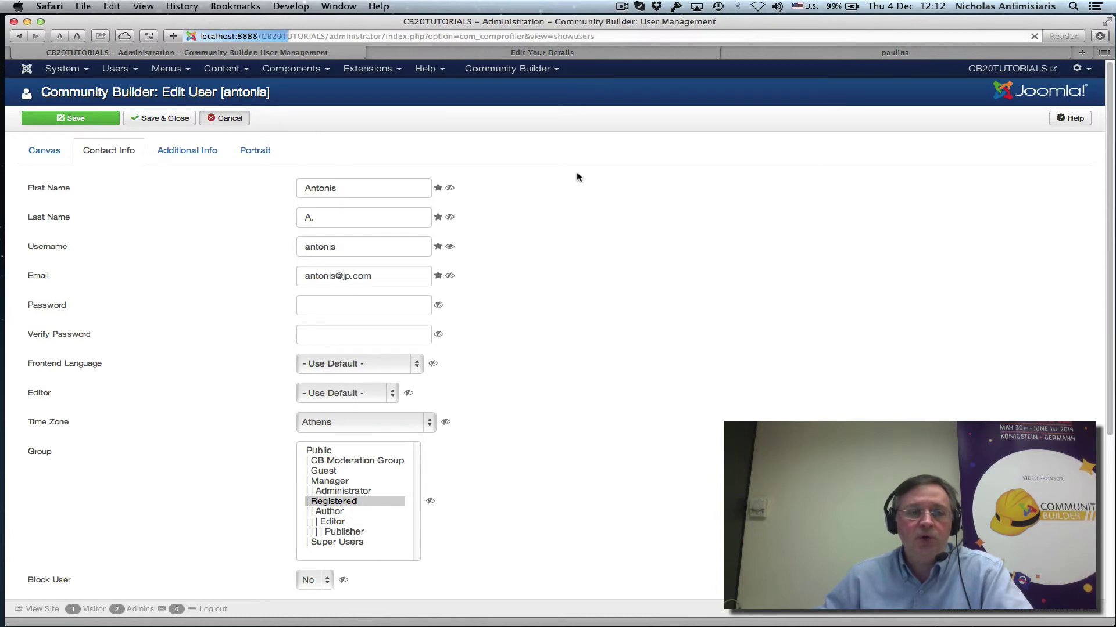
left_click(72, 210)
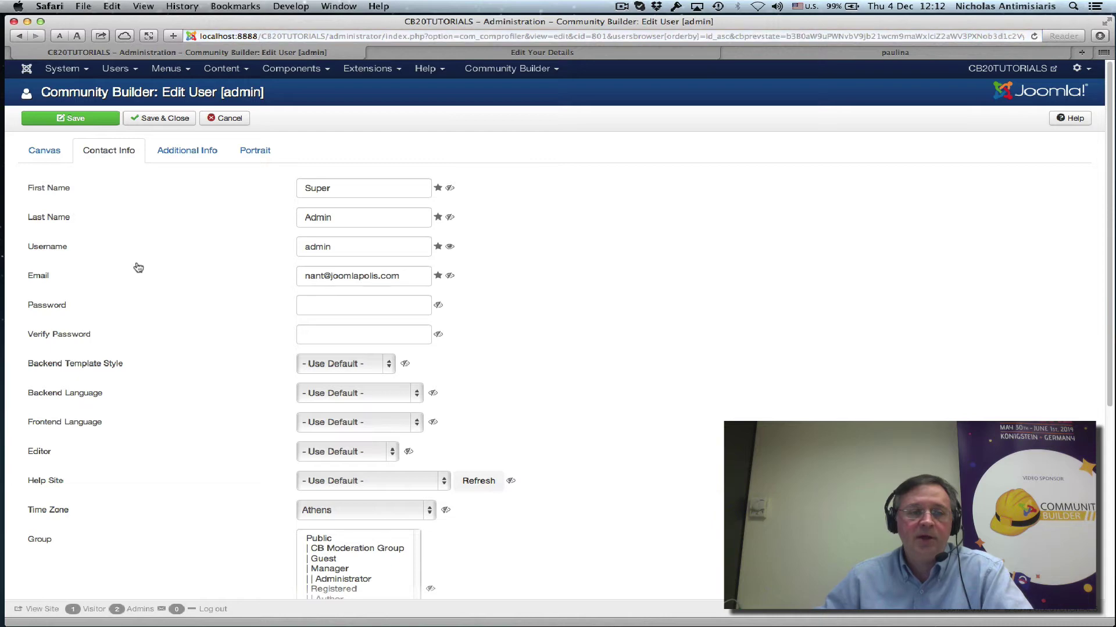
scroll(143, 284, "down", 2)
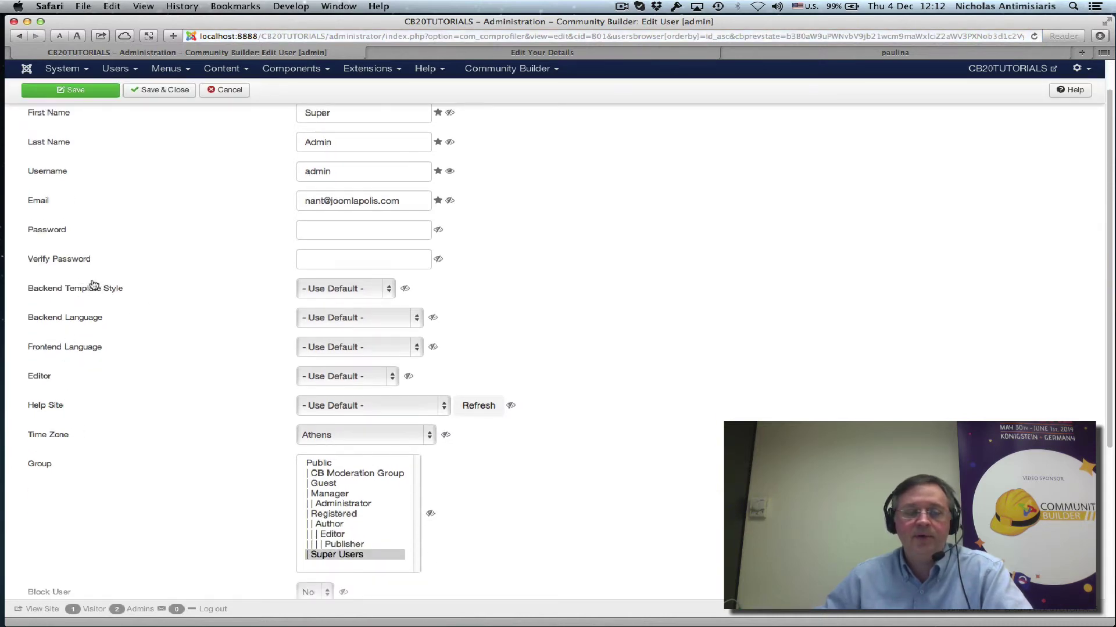
scroll(88, 420, "up", 3)
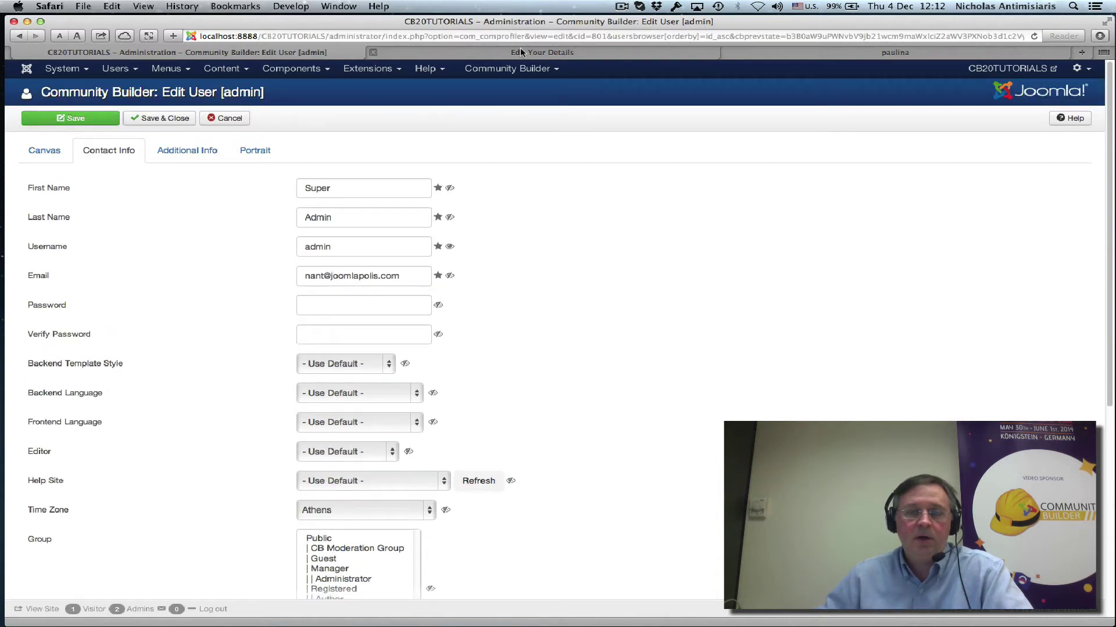
- Switch to the front-end Edit Your Details page and scroll through the admin's parameter fields
left_click(521, 52)
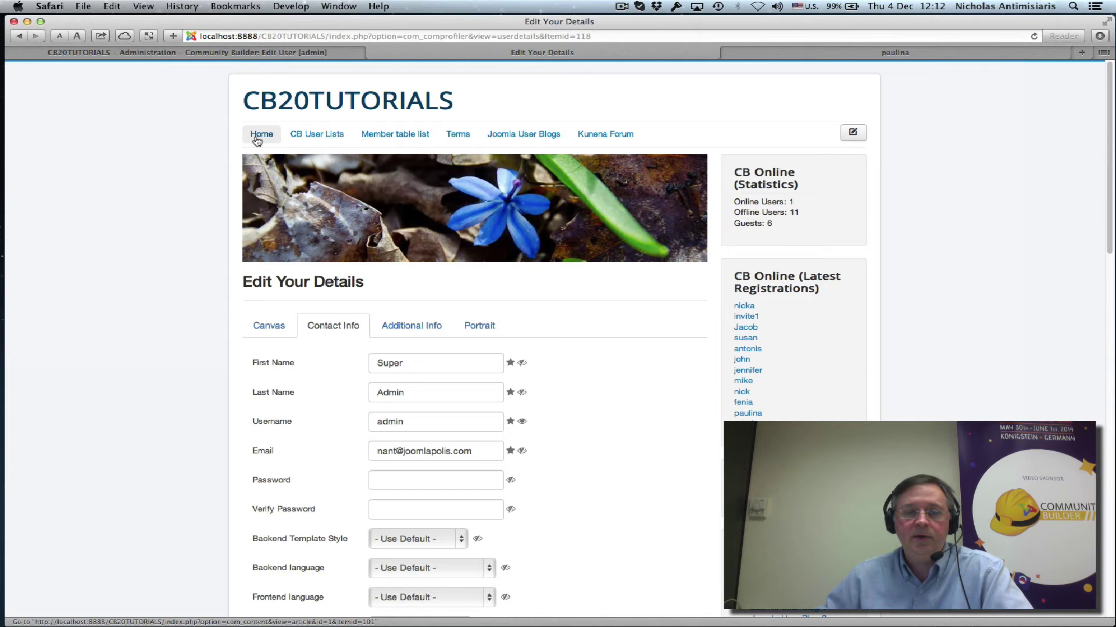
scroll(730, 382, "down", 3)
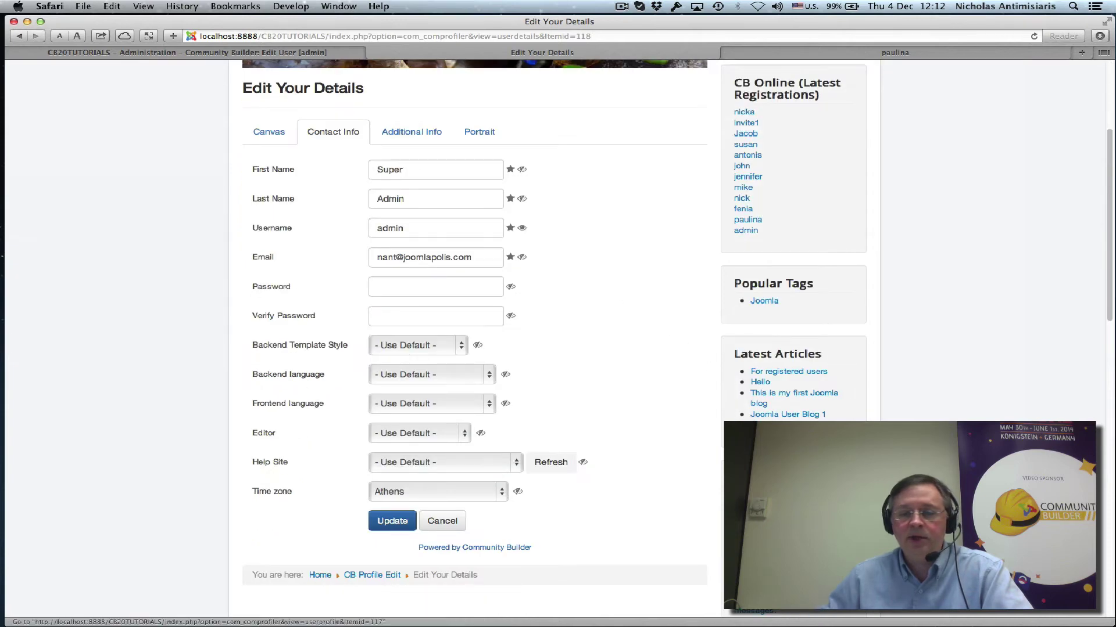
scroll(693, 472, "down", 1)
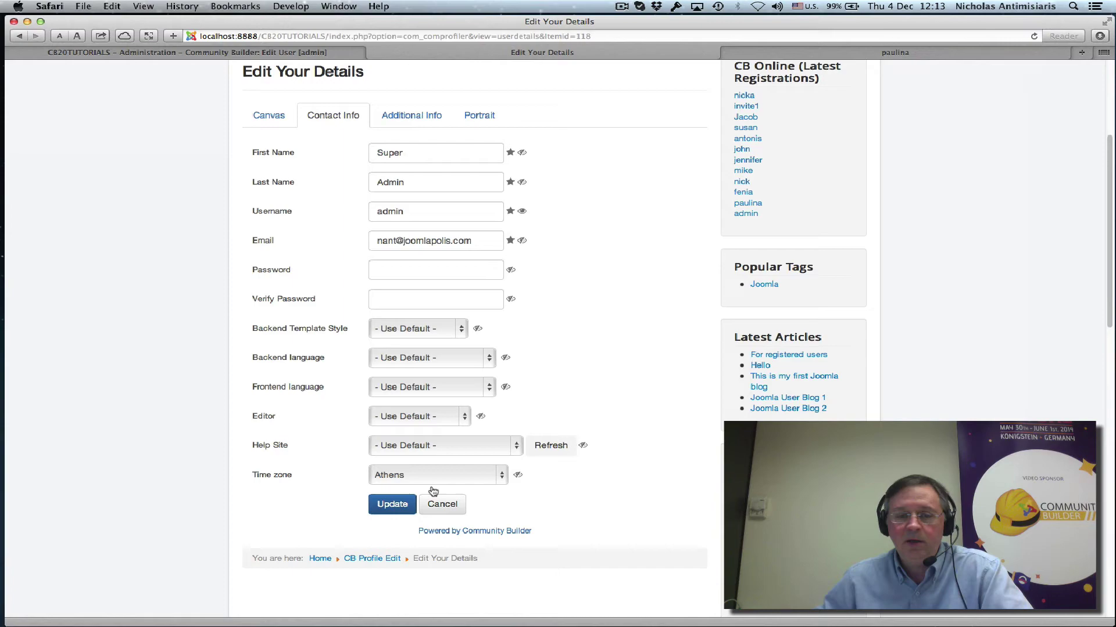
- Log the admin out and sign in through CB Login with a member's username and password
key("super+shift+h")
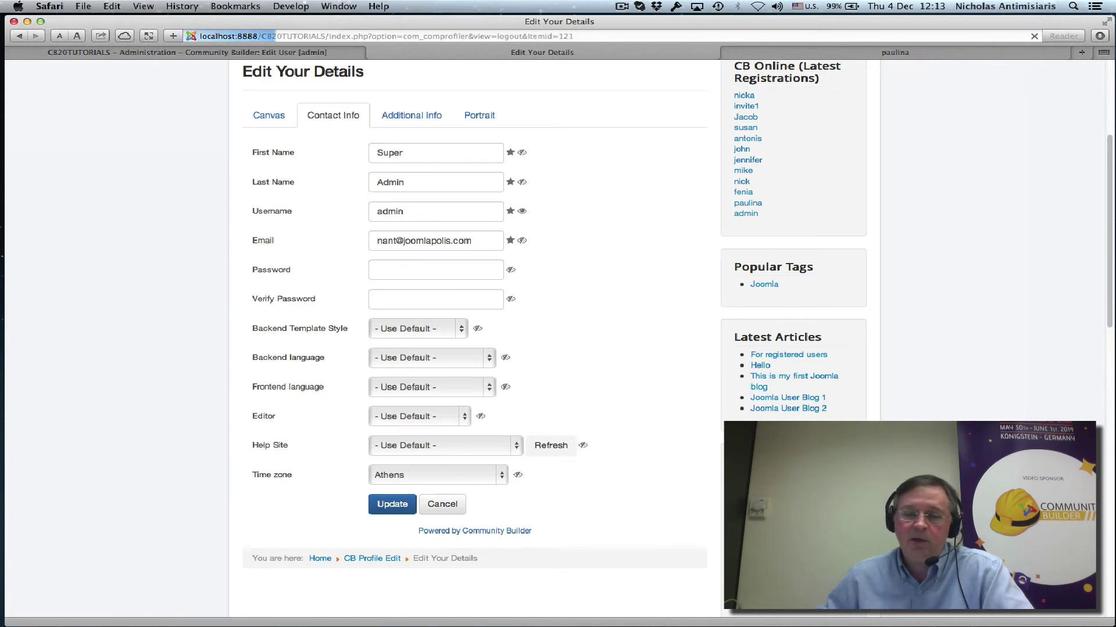
scroll(791, 383, "down", 5)
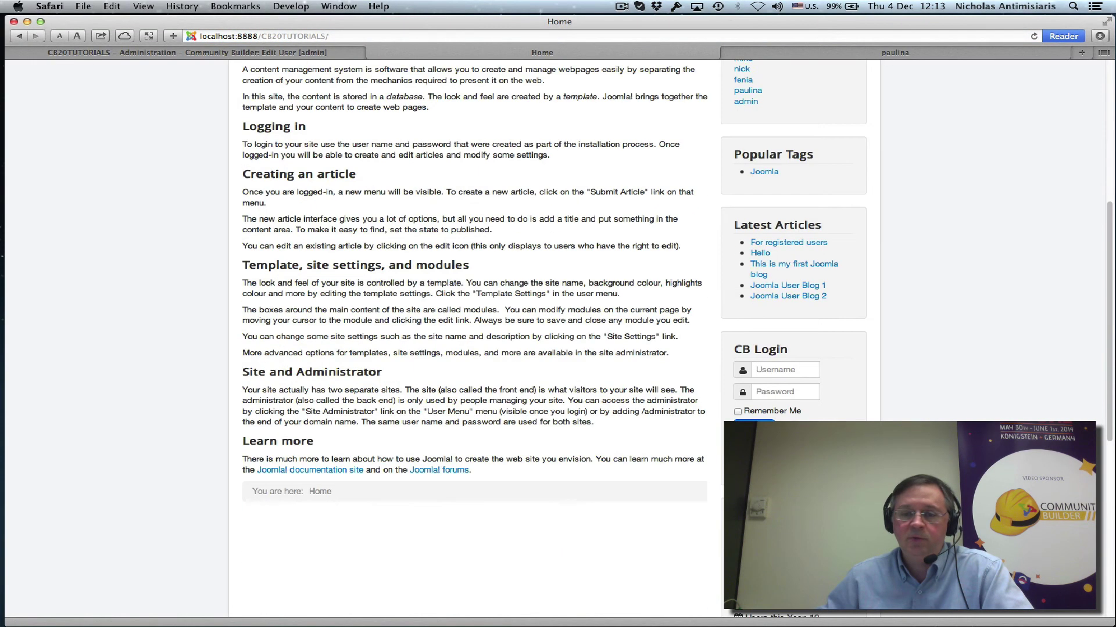
left_click(782, 374)
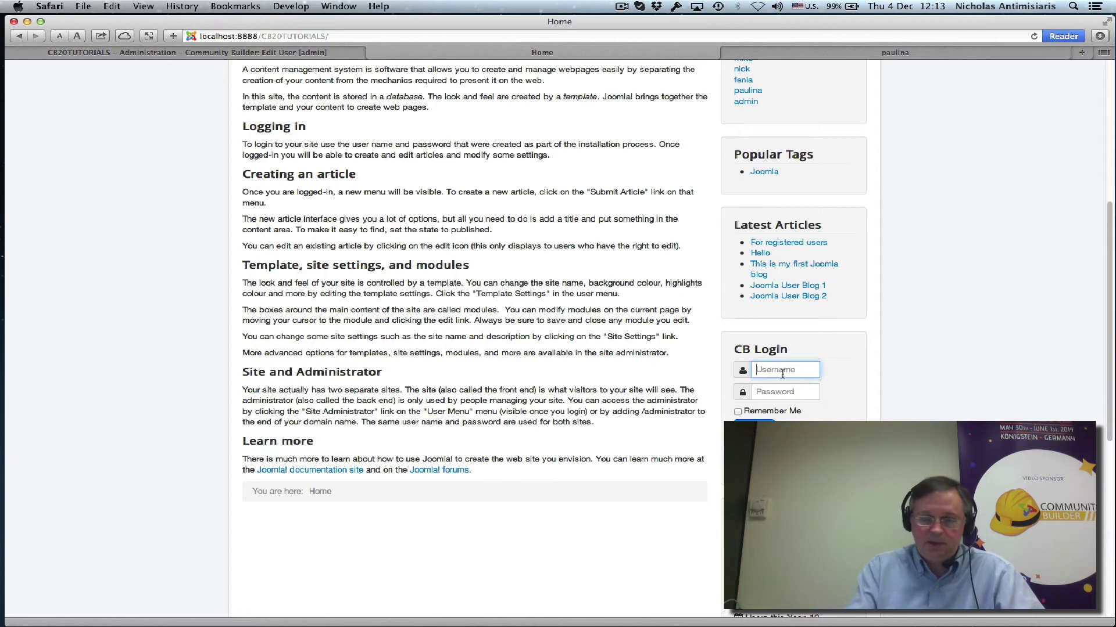
type("antonis")
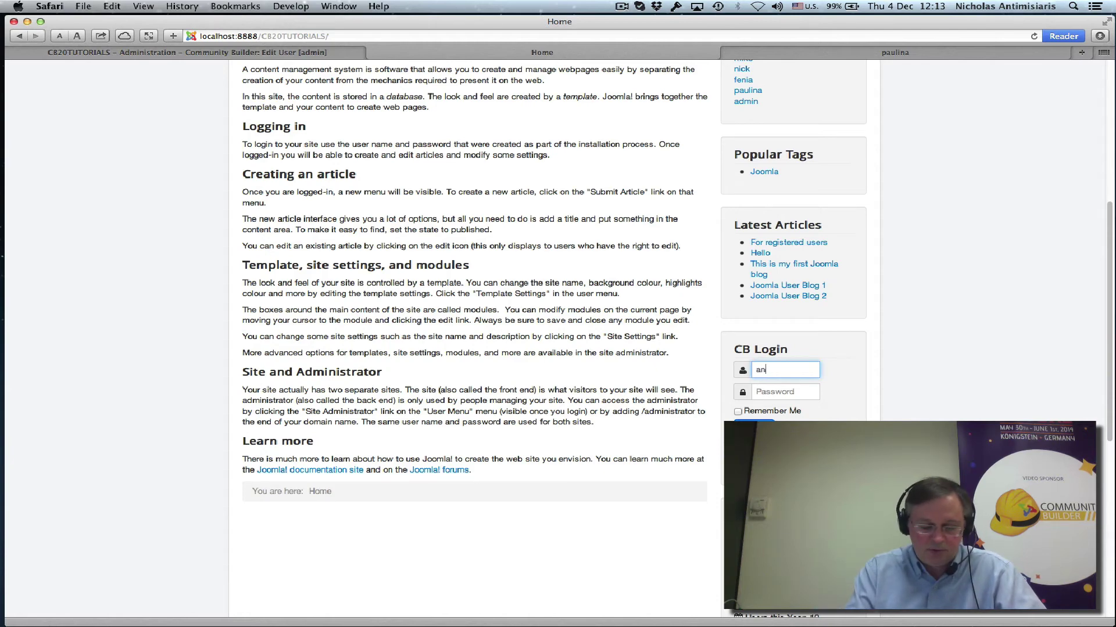
key("Tab")
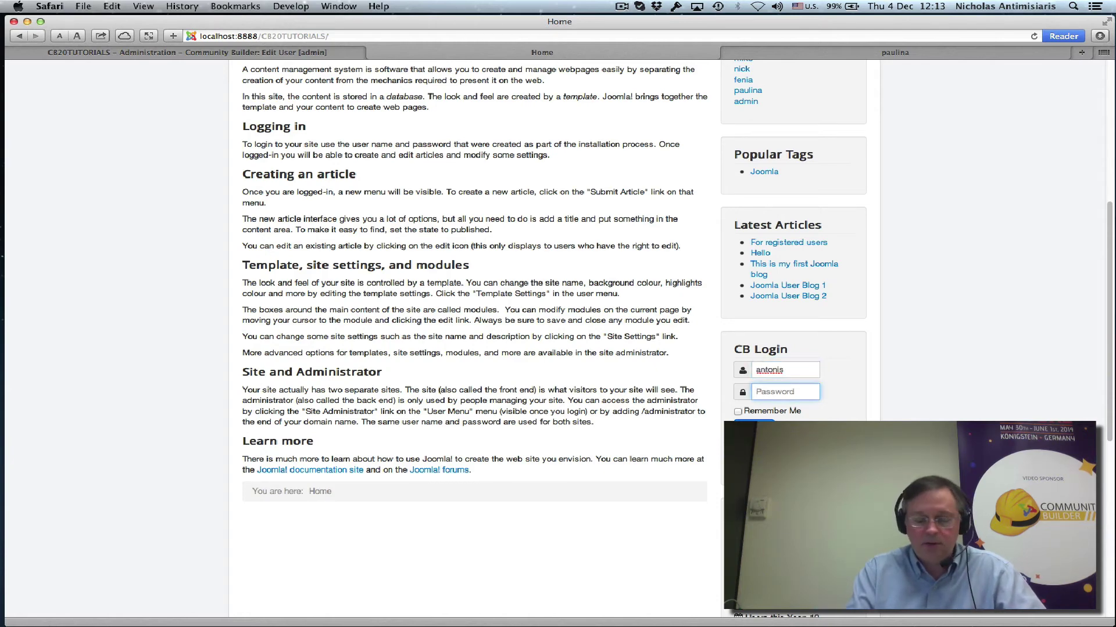
type("••••••••")
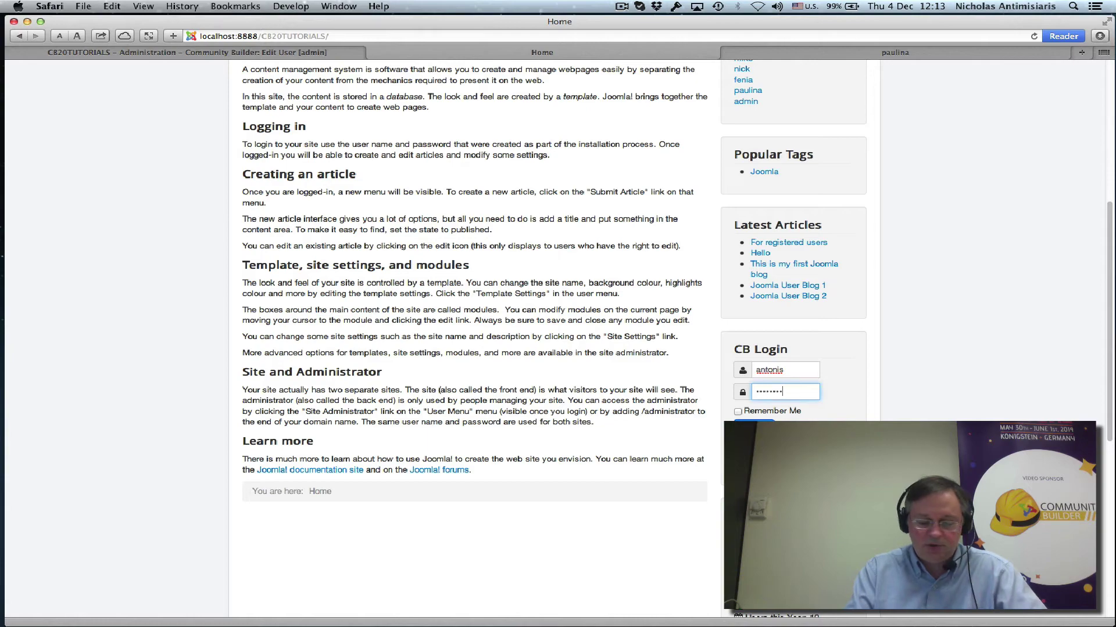
key("Return")
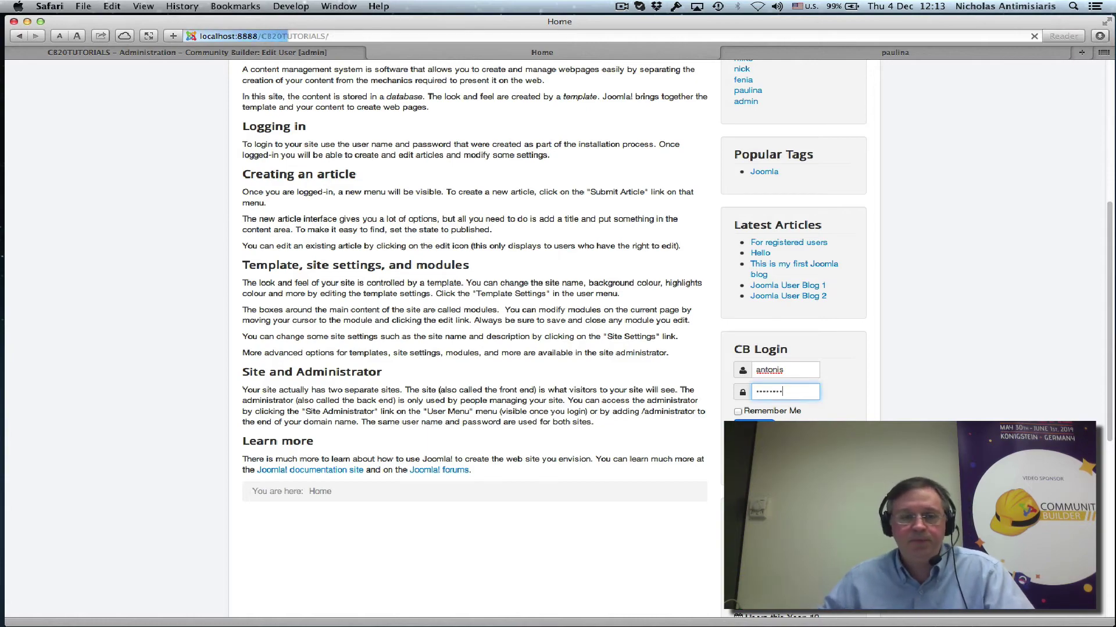
scroll(703, 426, "down", 4)
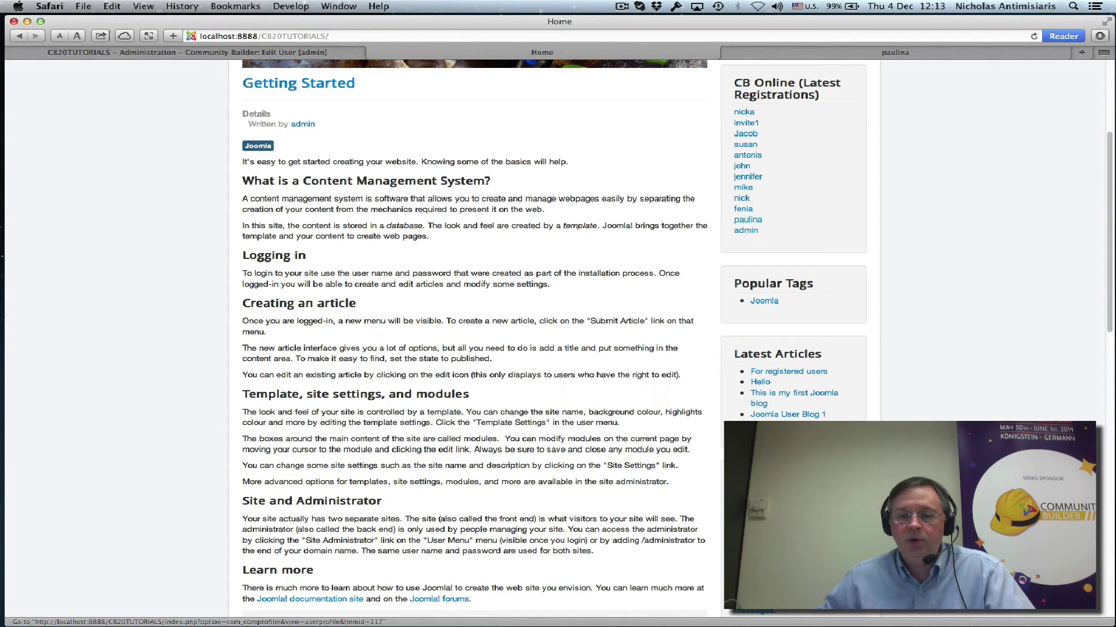
- Open the member's profile, choose Update Your Profile, and show the Contact Info section
left_click(747, 155)
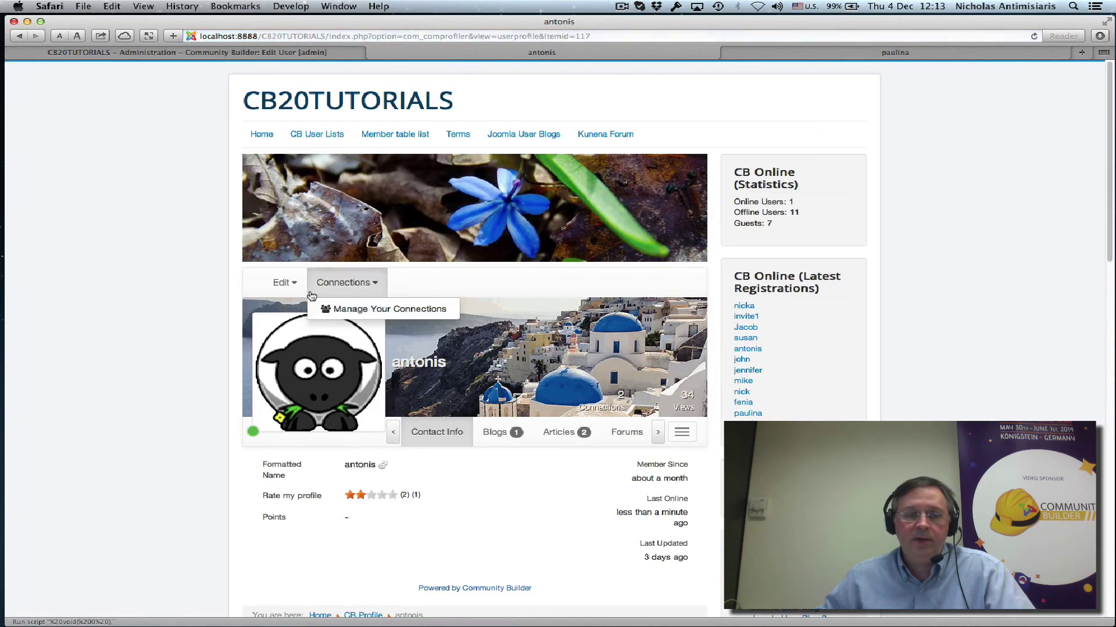
mouse_move(282, 282)
left_click(298, 310)
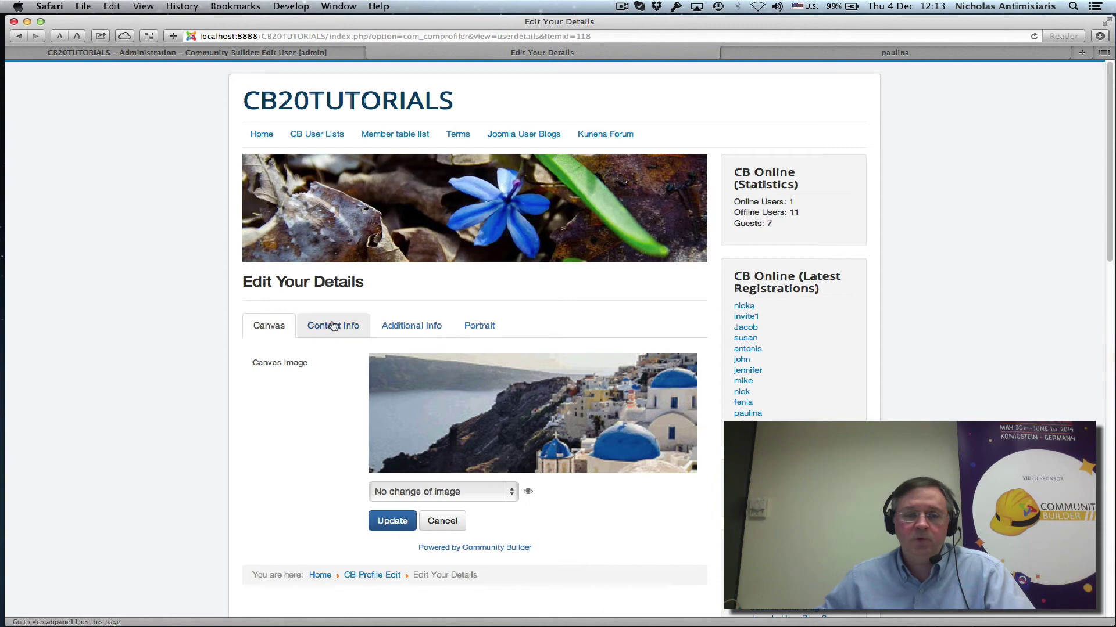
left_click(333, 326)
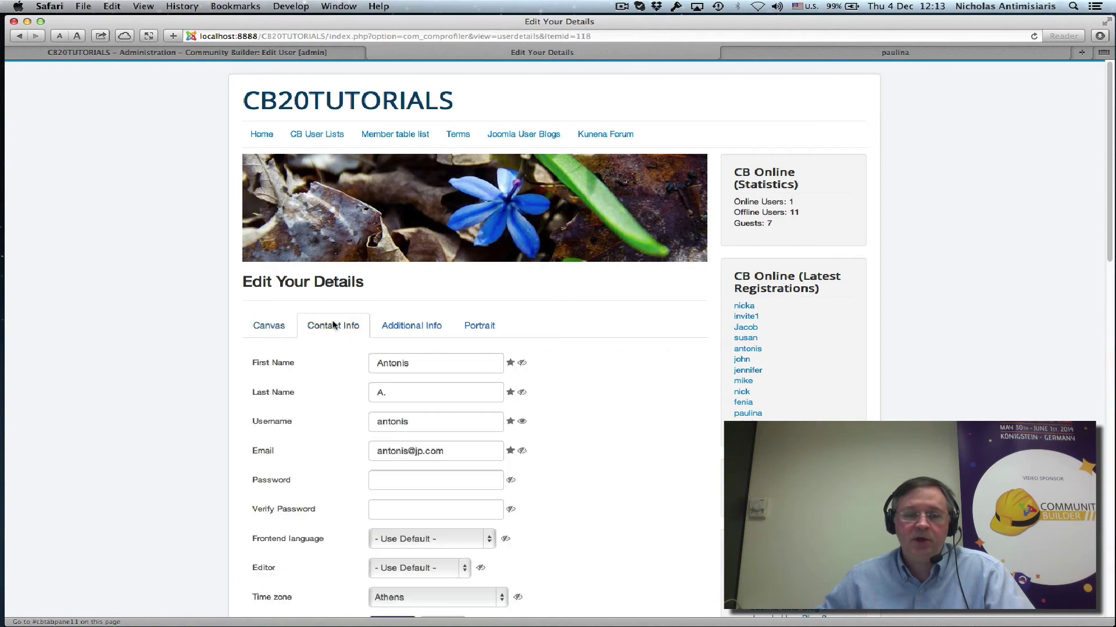
scroll(200, 356, "down", 5)
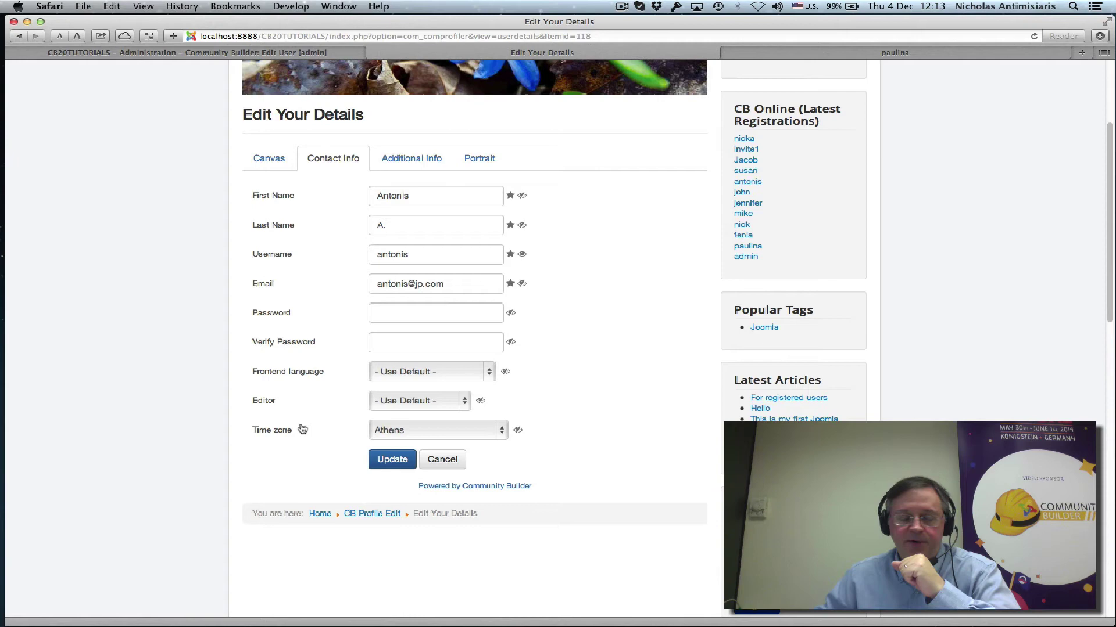
- Inspect the Editor and Frontend language dropdowns, leaving both unchanged
left_click(423, 402)
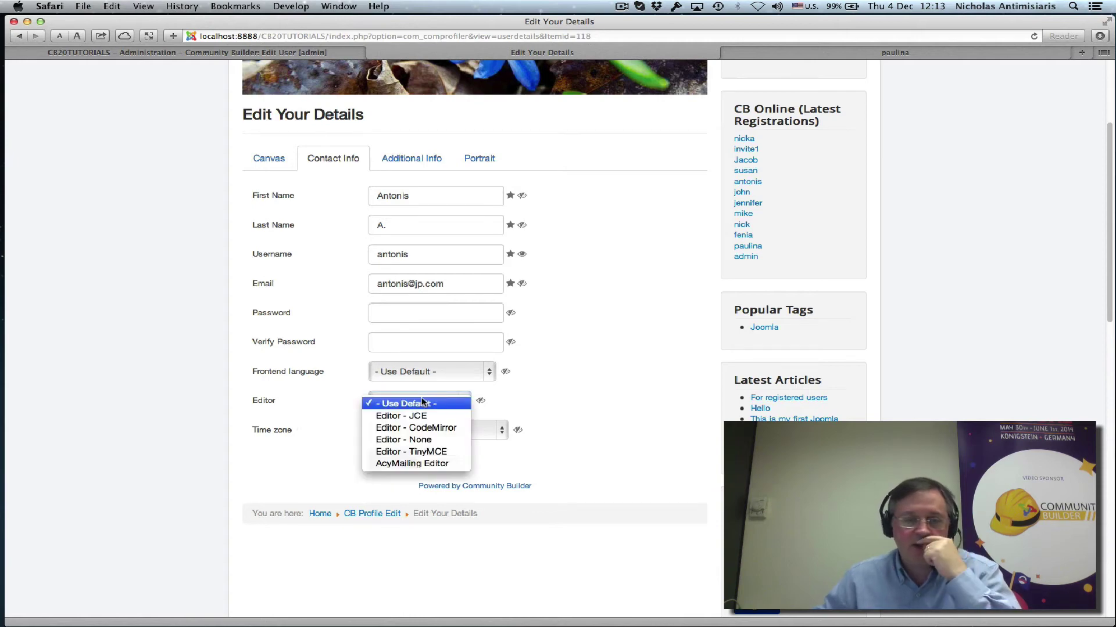
left_click(208, 427)
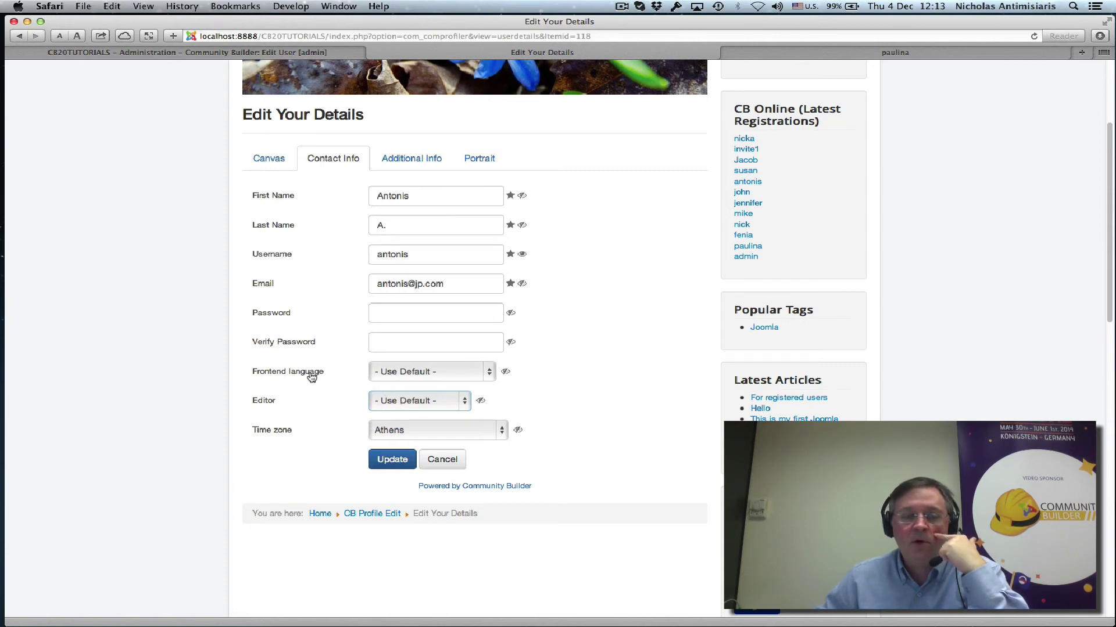
left_click(448, 372)
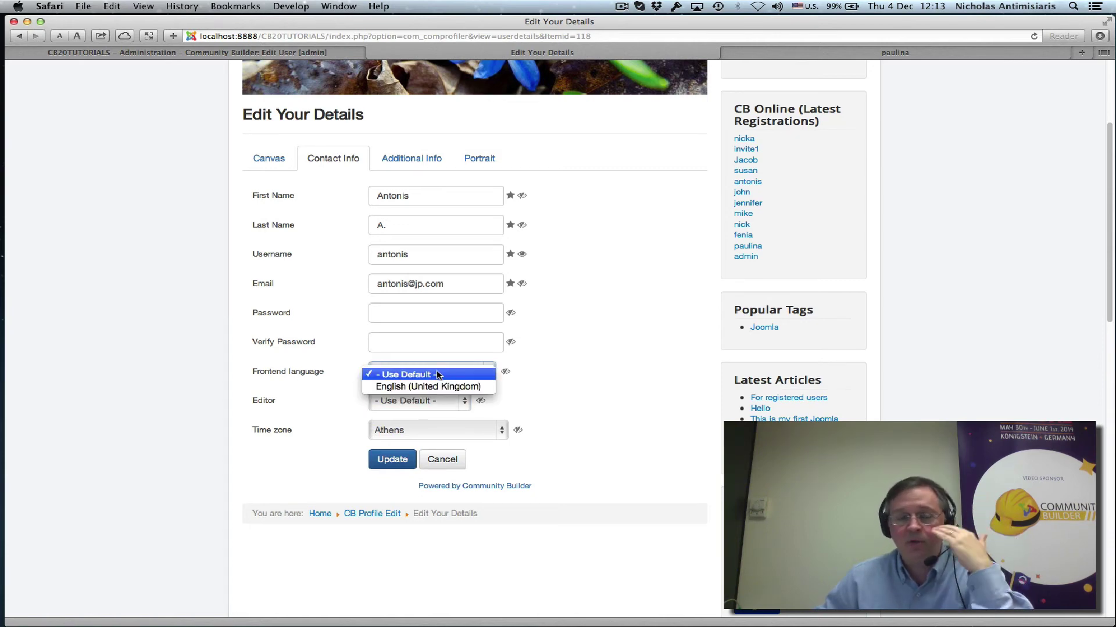
left_click(451, 375)
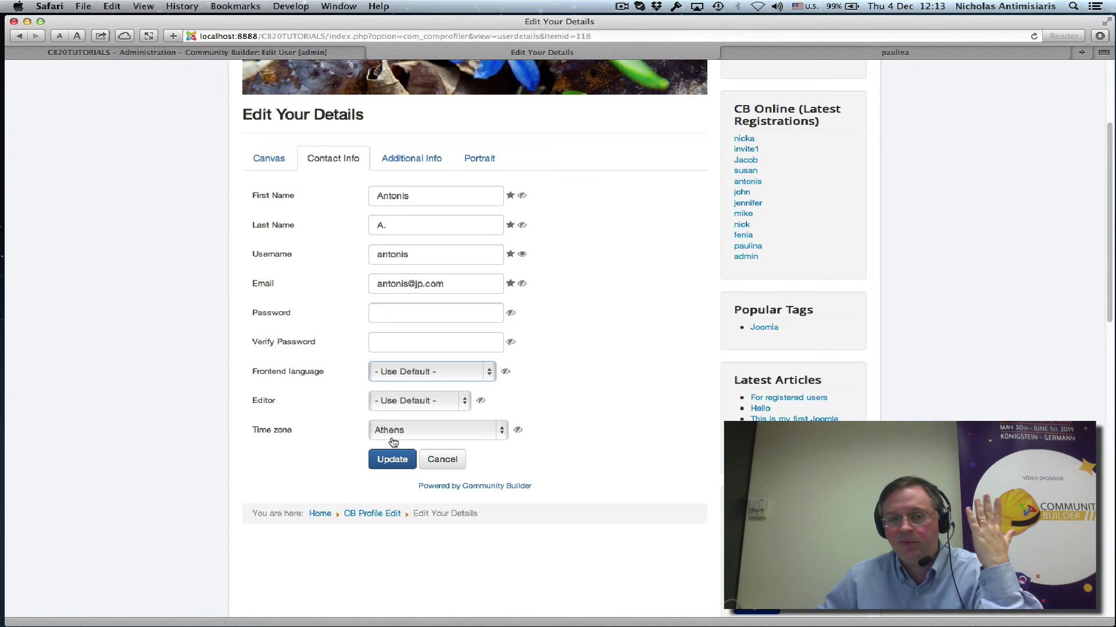
scroll(320, 445, "up", 1)
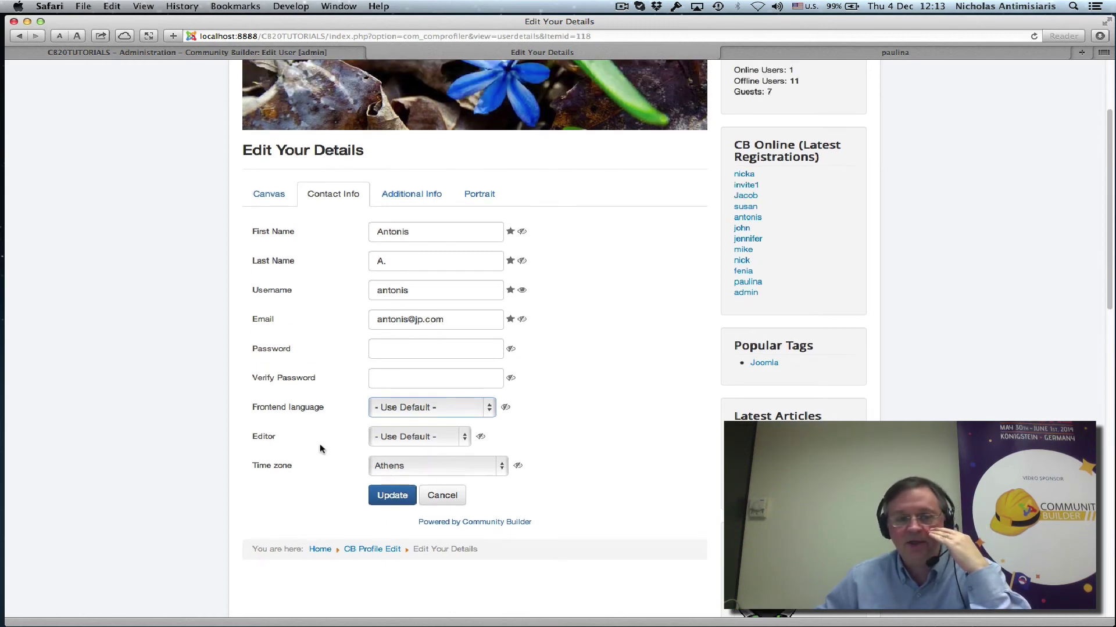
scroll(320, 445, "up", 4)
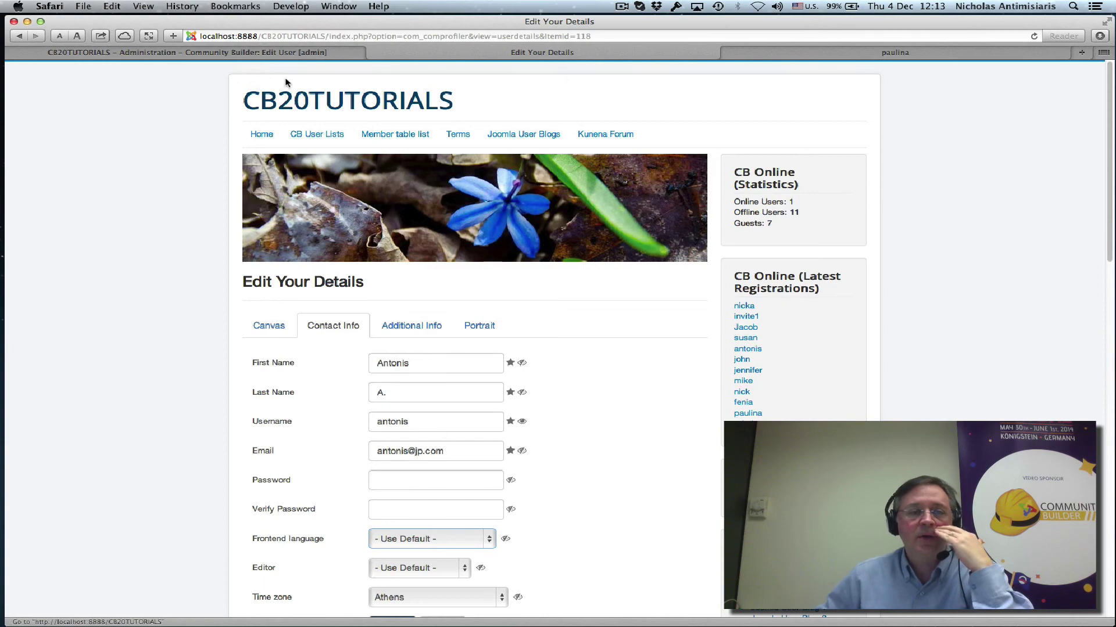
- In the back end, open the params field from Community Builder's Field Management
left_click(278, 55)
left_click(523, 70)
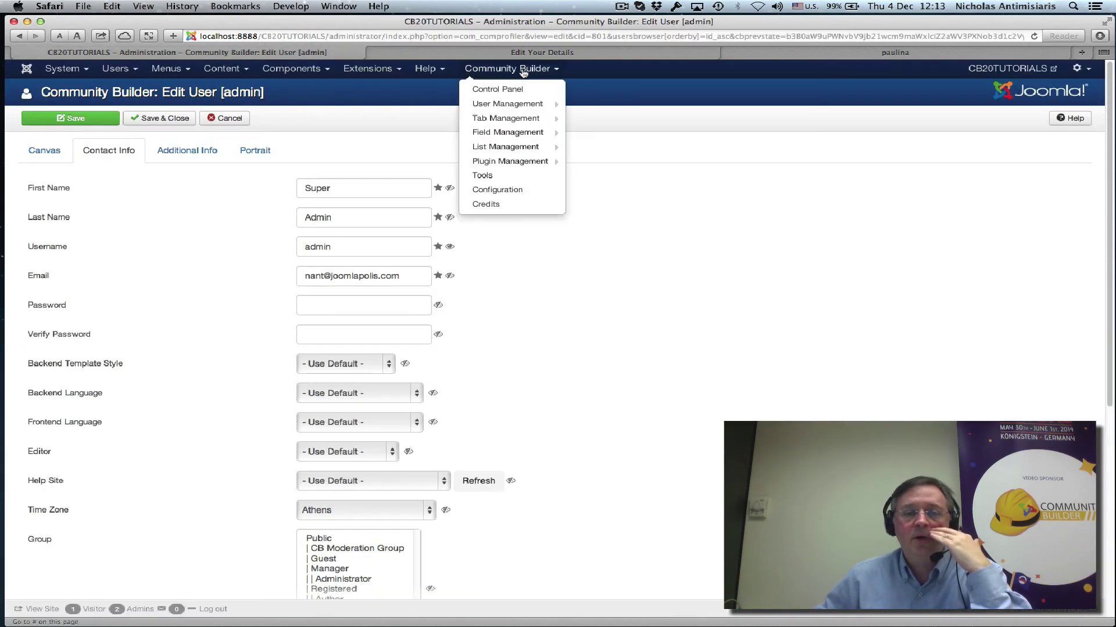
left_click(500, 133)
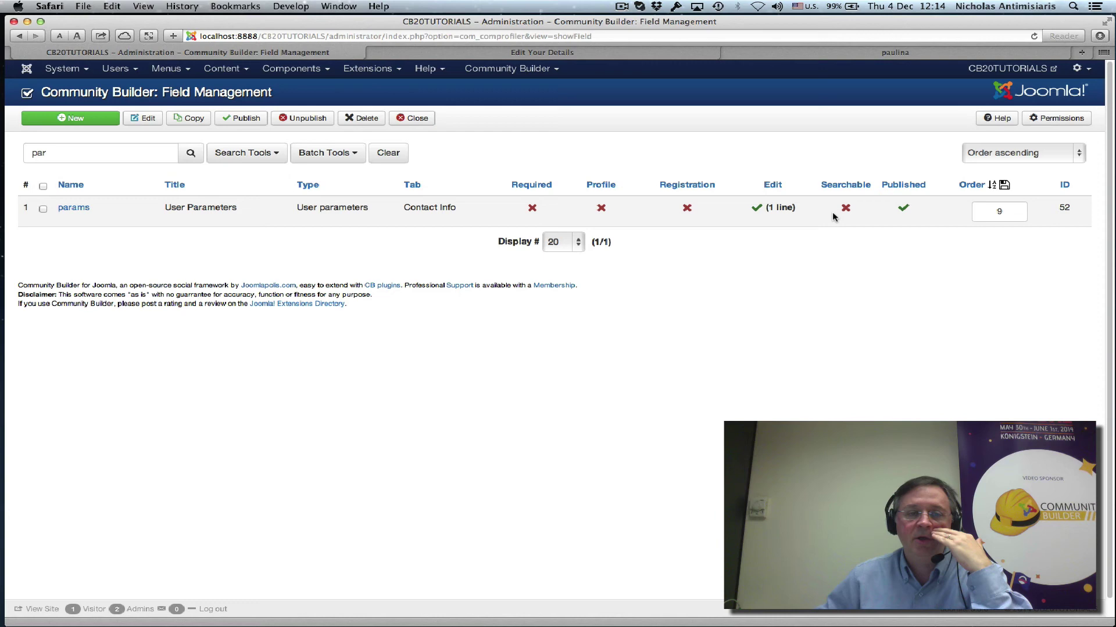
left_click(73, 210)
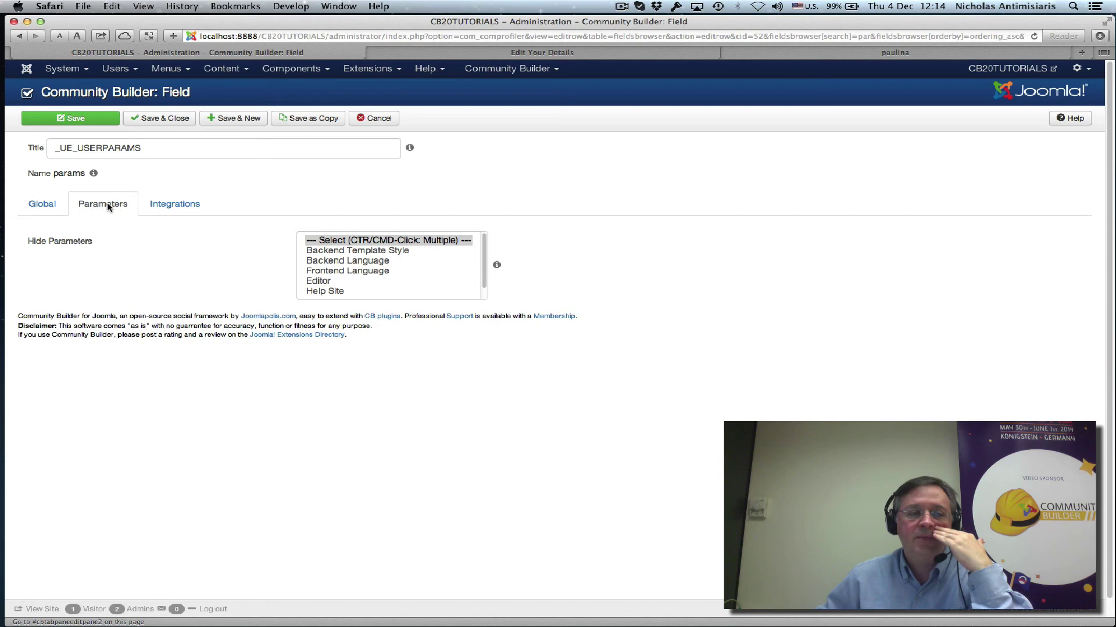
- Select Frontend Language and Editor under Hide Parameters and save the field
mouse_move(352, 267)
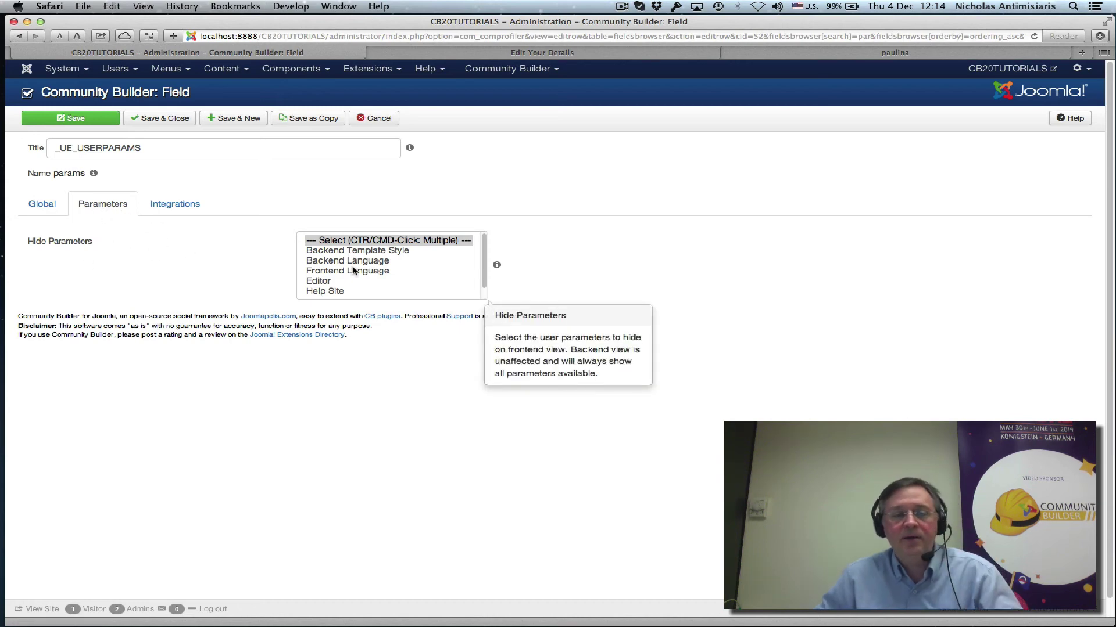
scroll(352, 273, "down", 1)
scroll(350, 277, "down", 1)
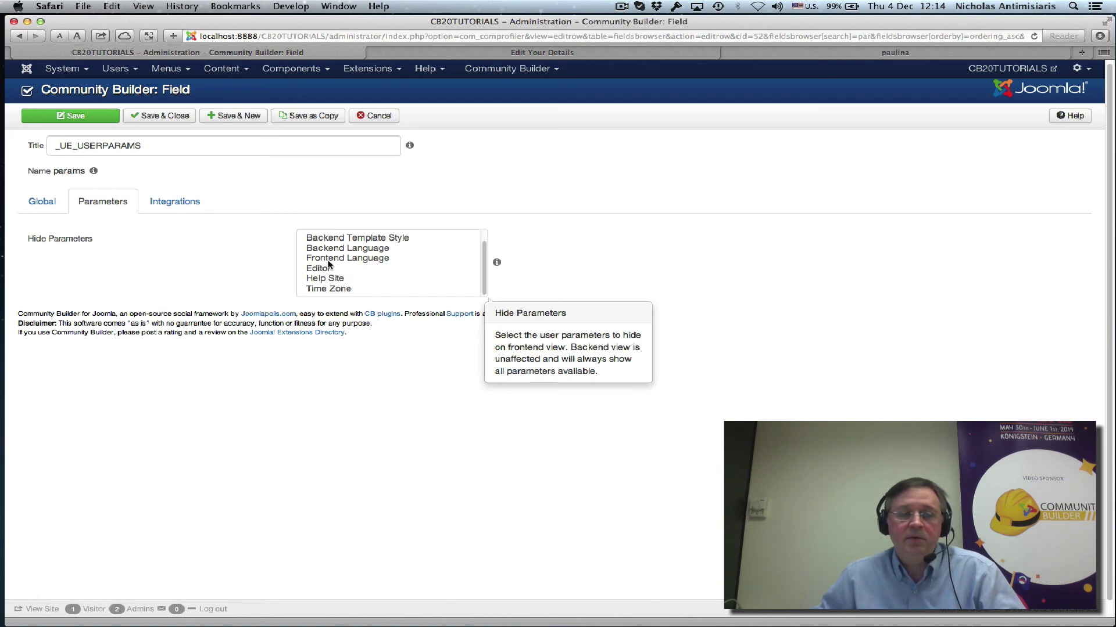
left_click(329, 260)
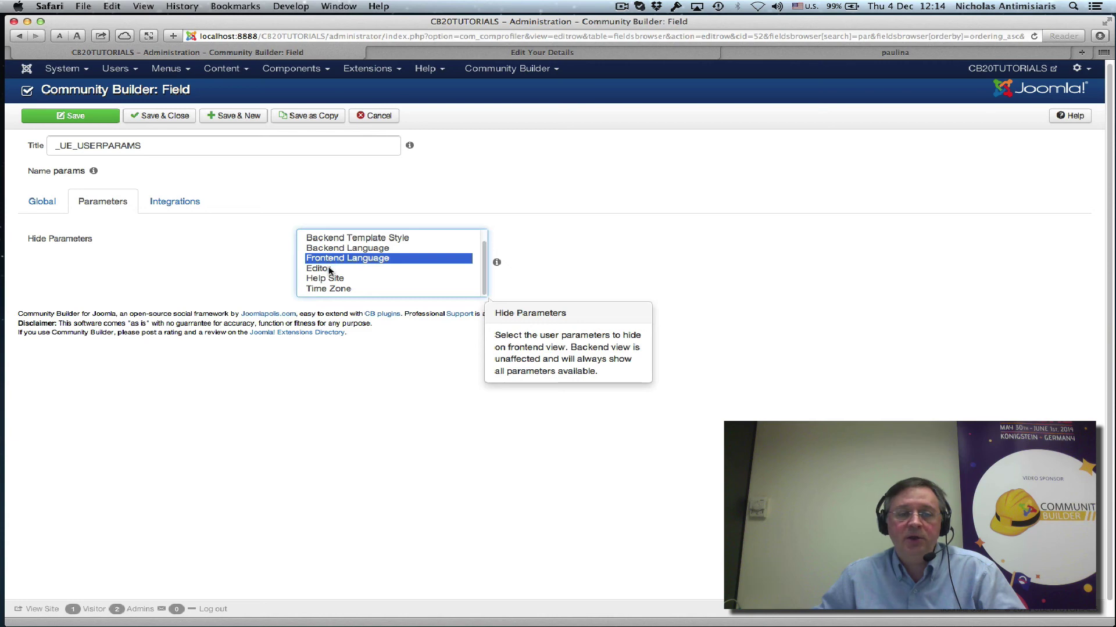
left_click(328, 269, "super")
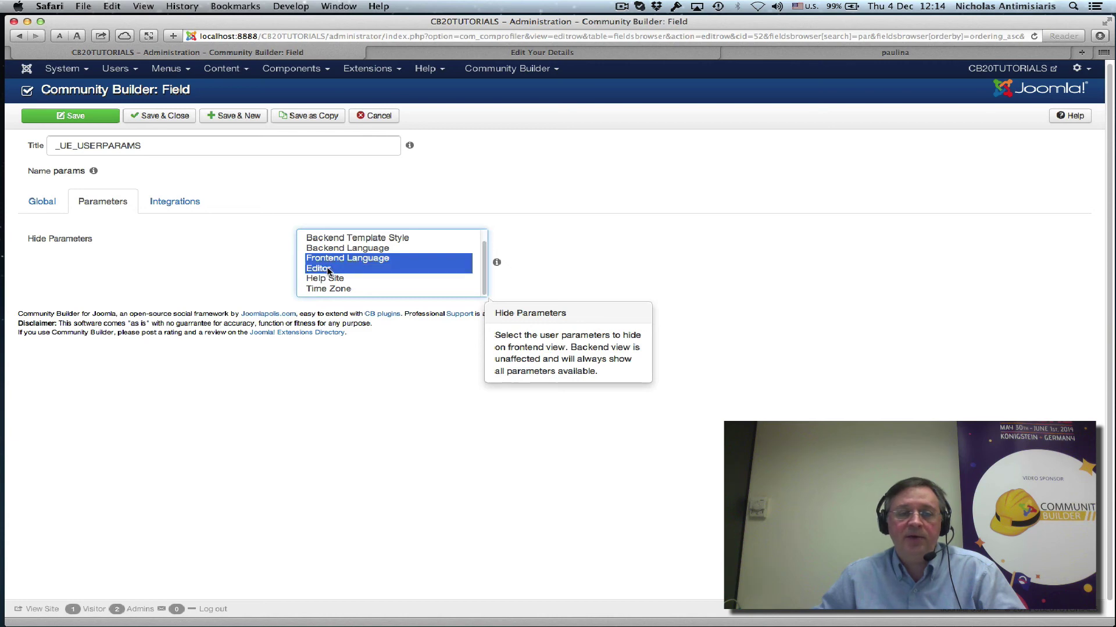
left_click(55, 115)
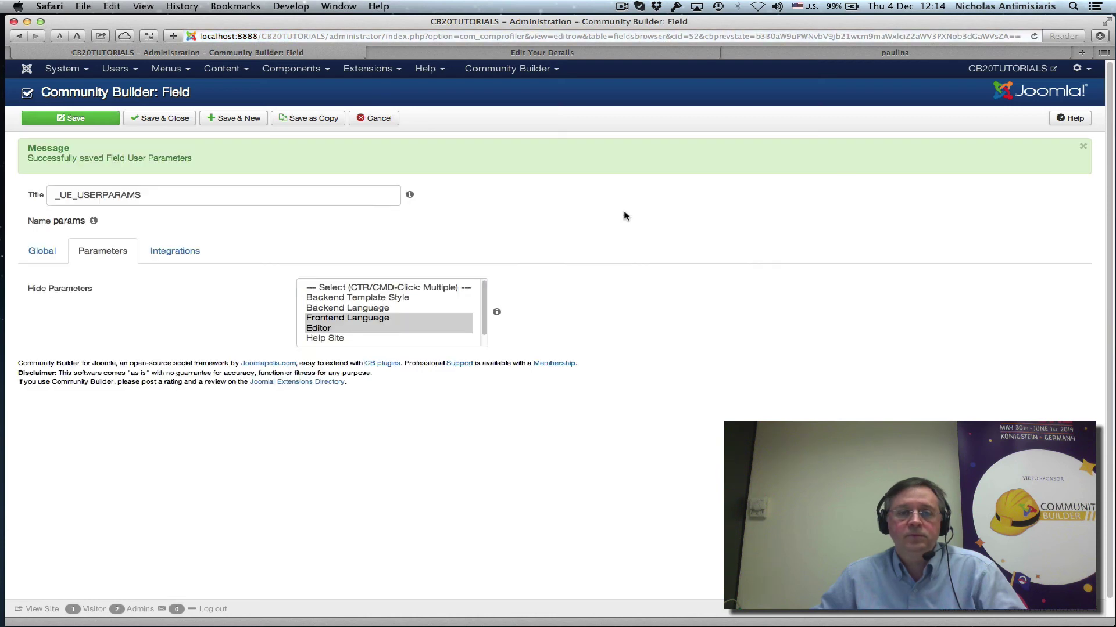
- Reload the front-end Edit Your Details page and confirm Contact Info shows only Time zone
left_click(556, 54)
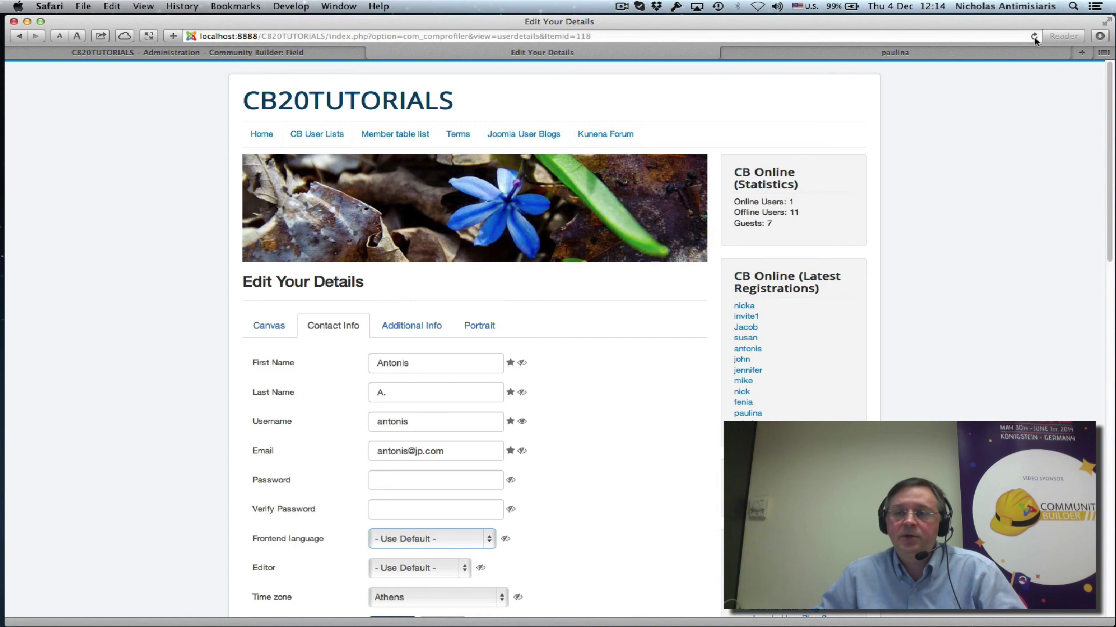
left_click(1034, 37)
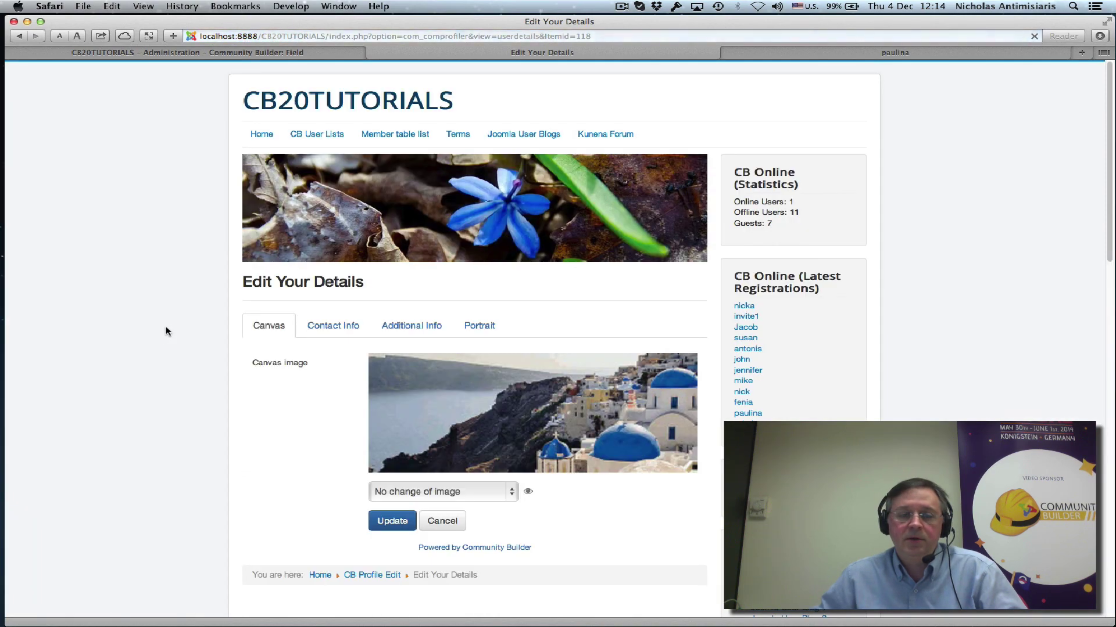
scroll(168, 330, "down", 2)
left_click(326, 272)
scroll(138, 351, "down", 3)
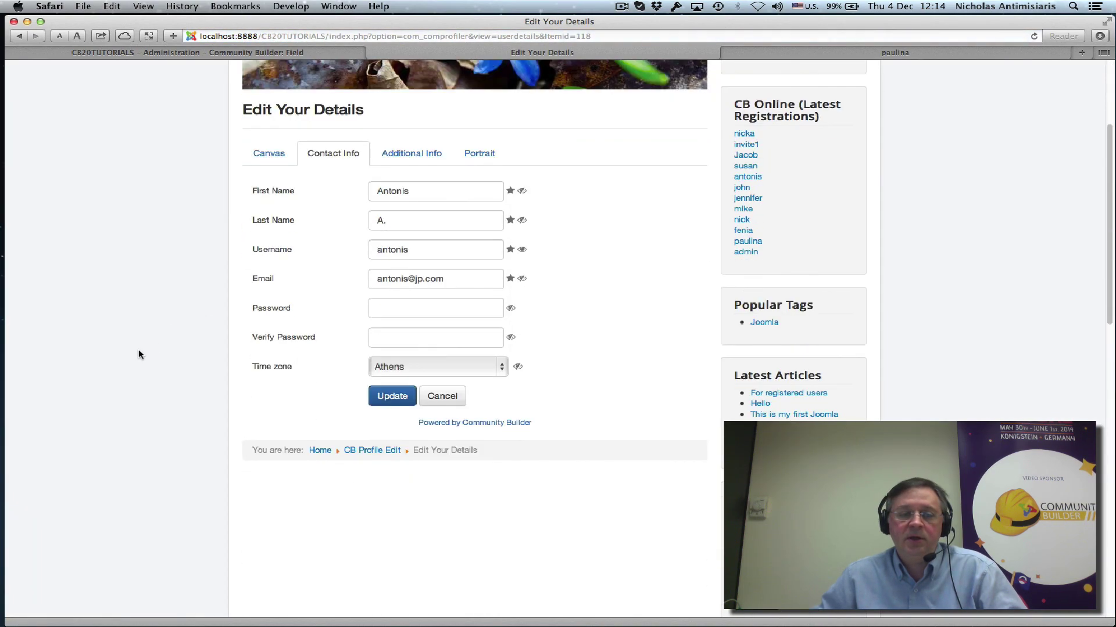